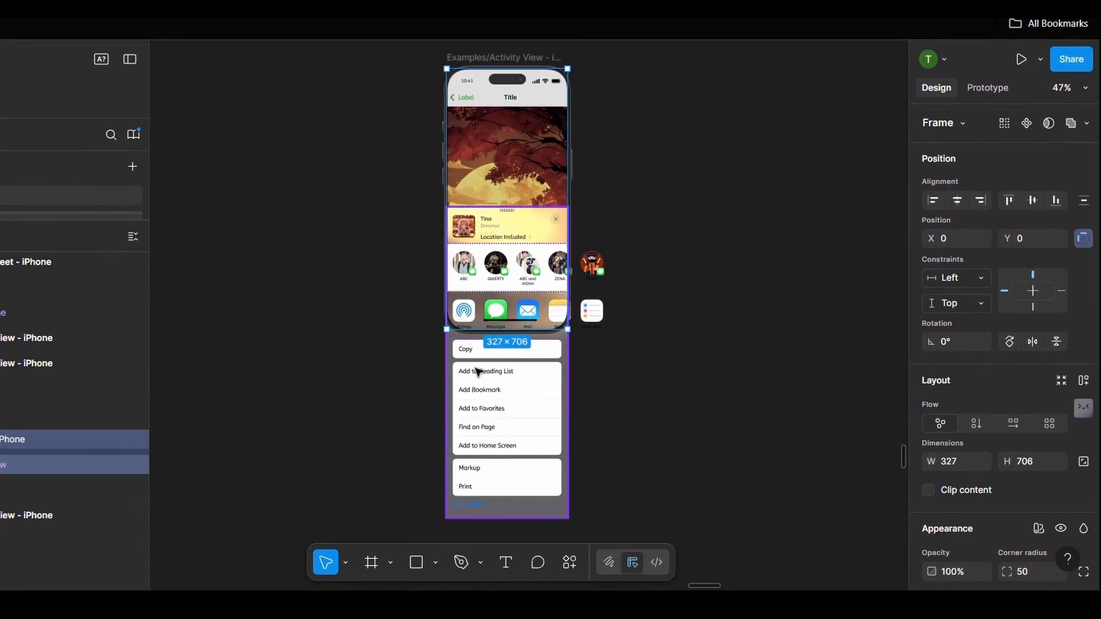
- Clip the content of the 327 × 706 phone screen frame and set its overflow scrolling to Vertical
{"action": "left_click", "coordinate": [928, 490]}
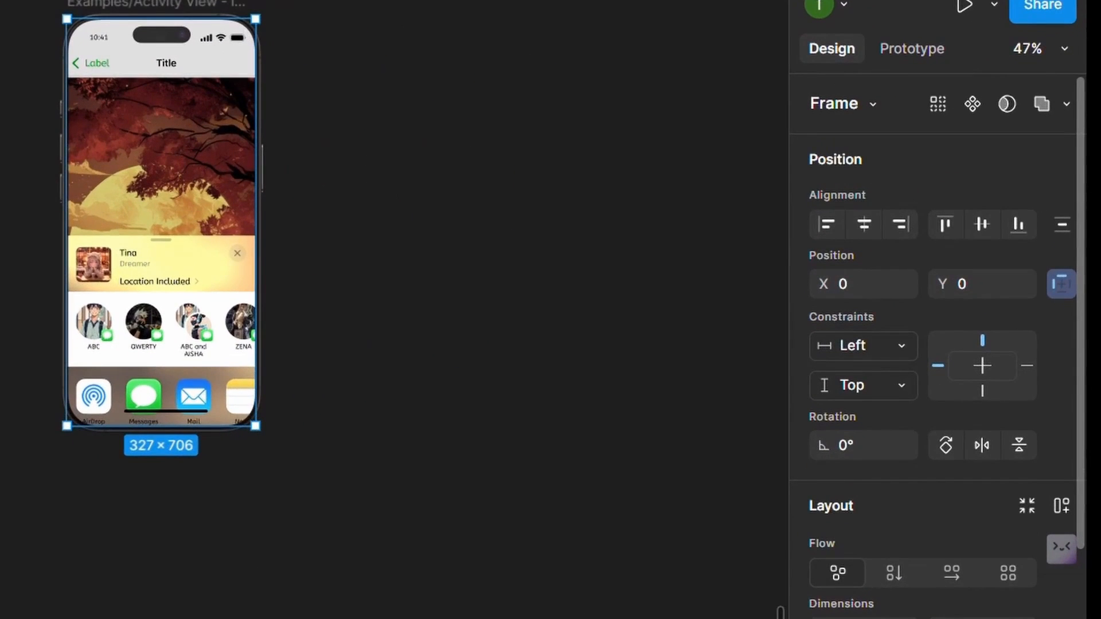
{"action": "left_click", "coordinate": [907, 69]}
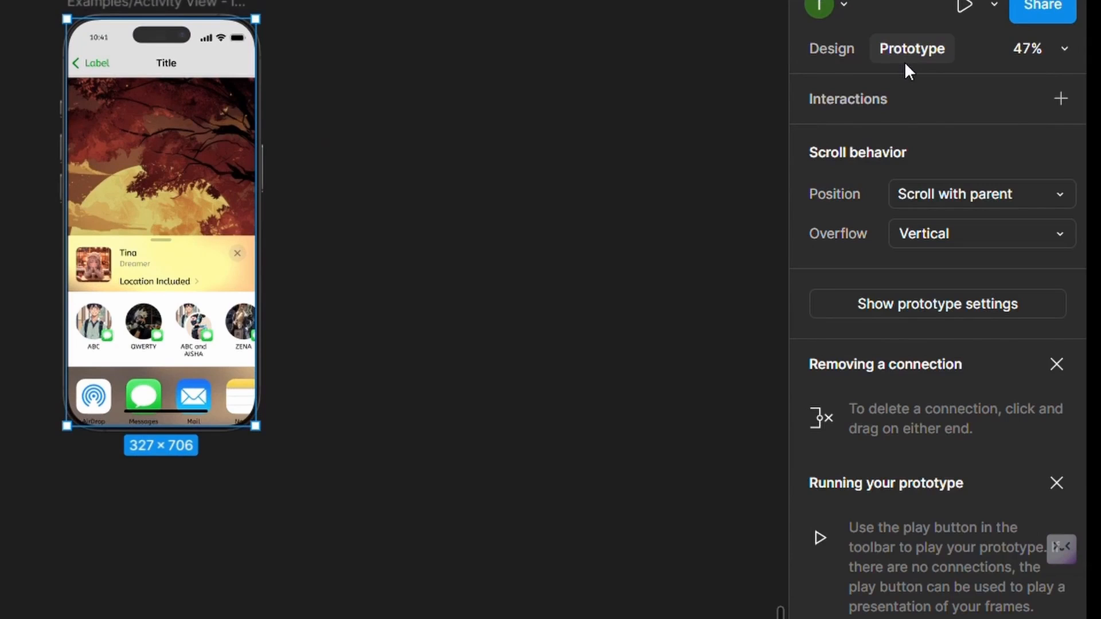
{"action": "left_click", "coordinate": [948, 233]}
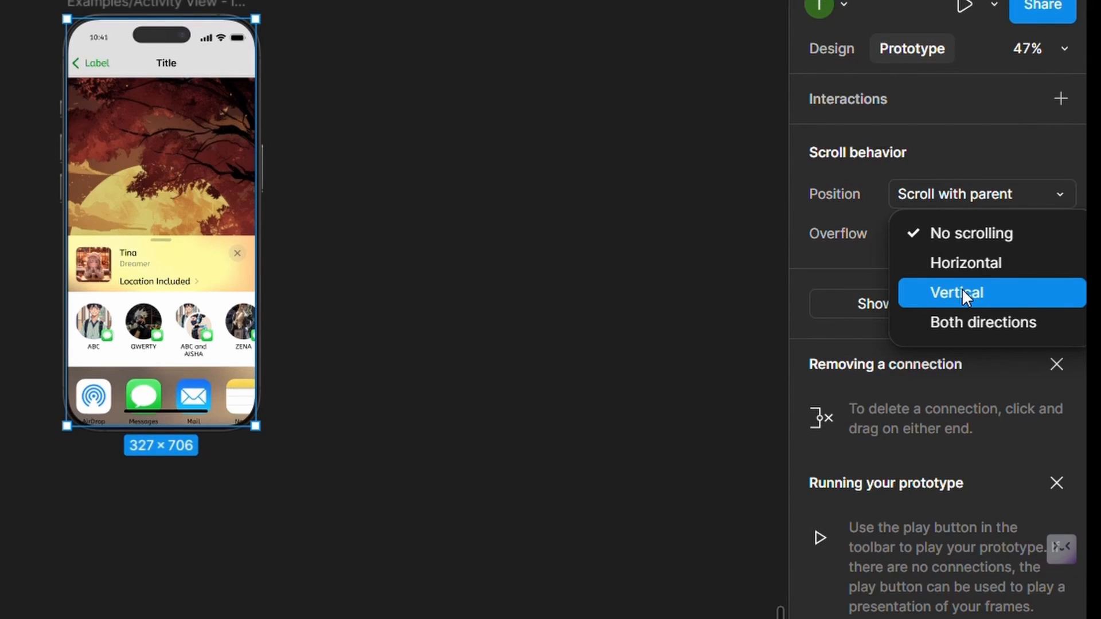
{"action": "left_click", "coordinate": [963, 295]}
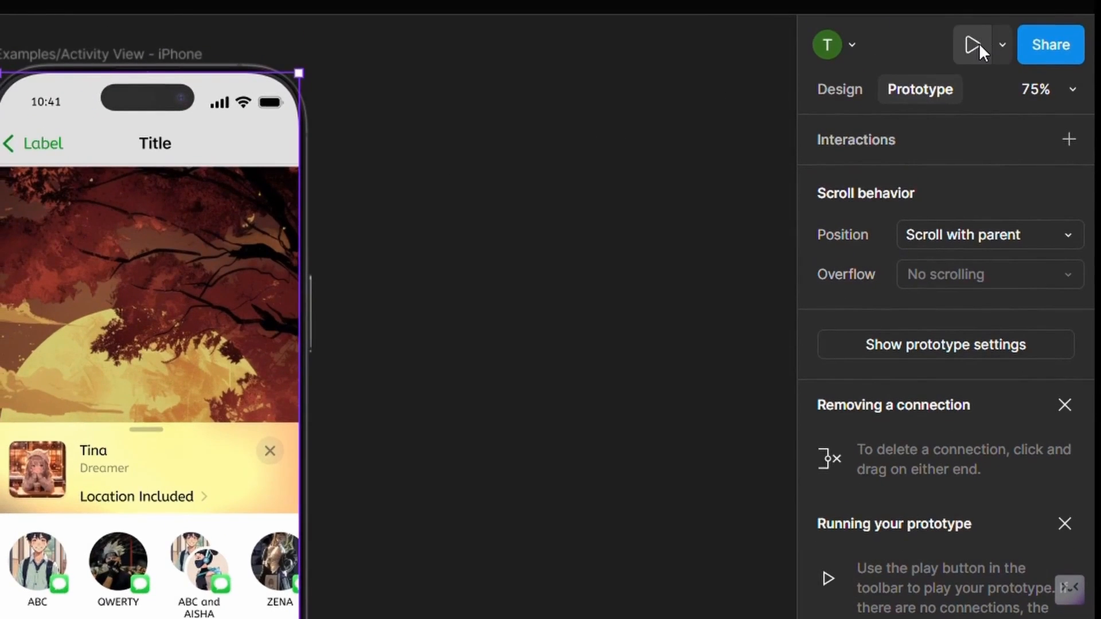
- Run the phone screen prototype and examine how the activity view scrolls vertically
{"action": "left_click", "coordinate": [978, 43]}
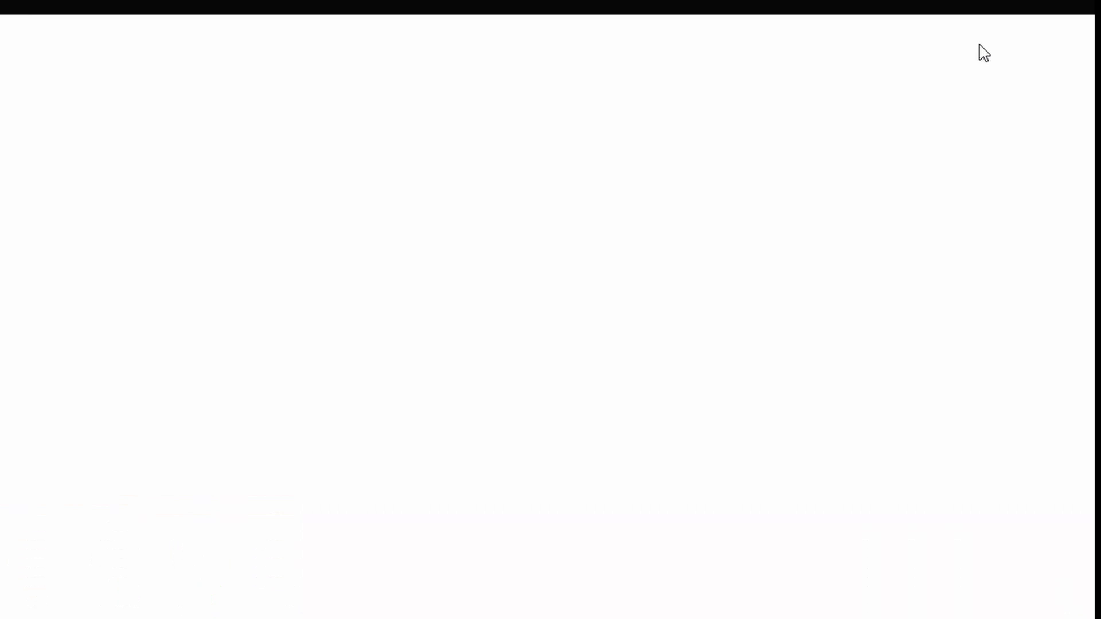
{"action": "scroll", "coordinate": [604, 307], "scroll_direction": "down", "scroll_amount": 5}
{"action": "scroll", "coordinate": [604, 308], "scroll_direction": "up", "scroll_amount": 5}
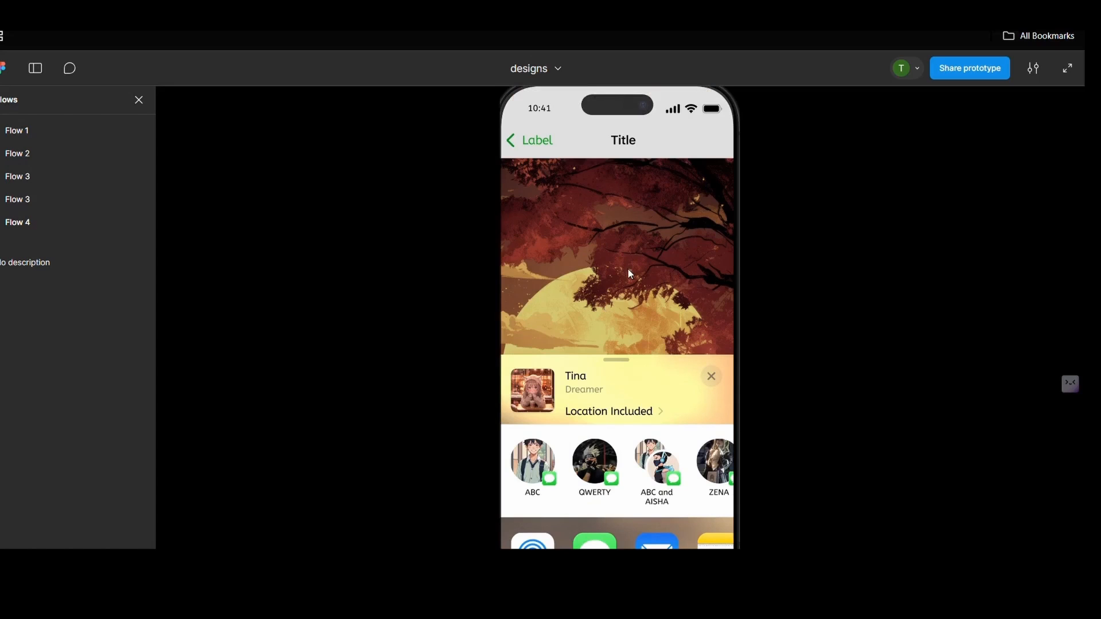
{"action": "scroll", "coordinate": [628, 269], "scroll_direction": "down", "scroll_amount": 5}
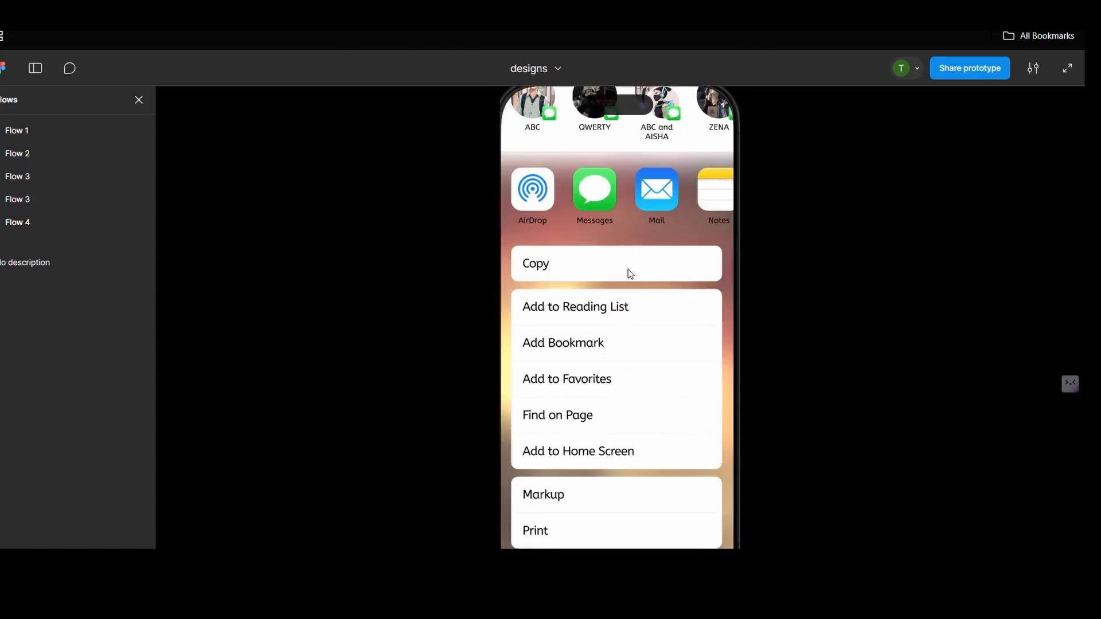
{"action": "scroll", "coordinate": [627, 269], "scroll_direction": "down", "scroll_amount": 1}
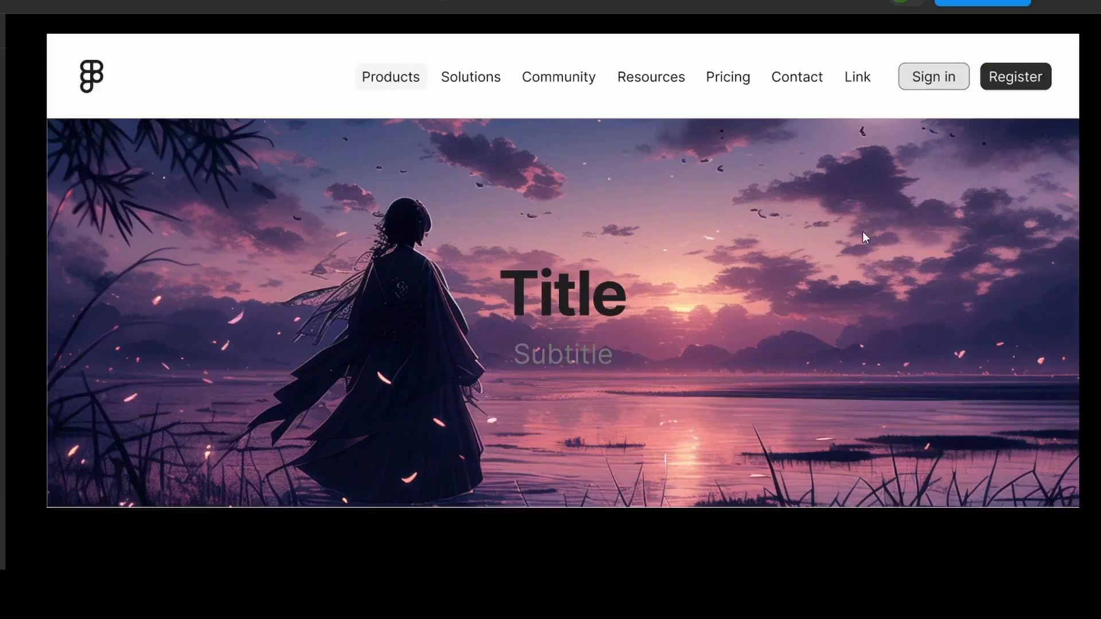
- Examine in the agenda prototype how the header behaves while the page scrolls down to the footer and back
{"action": "scroll", "coordinate": [847, 306], "scroll_direction": "down", "scroll_amount": 15}
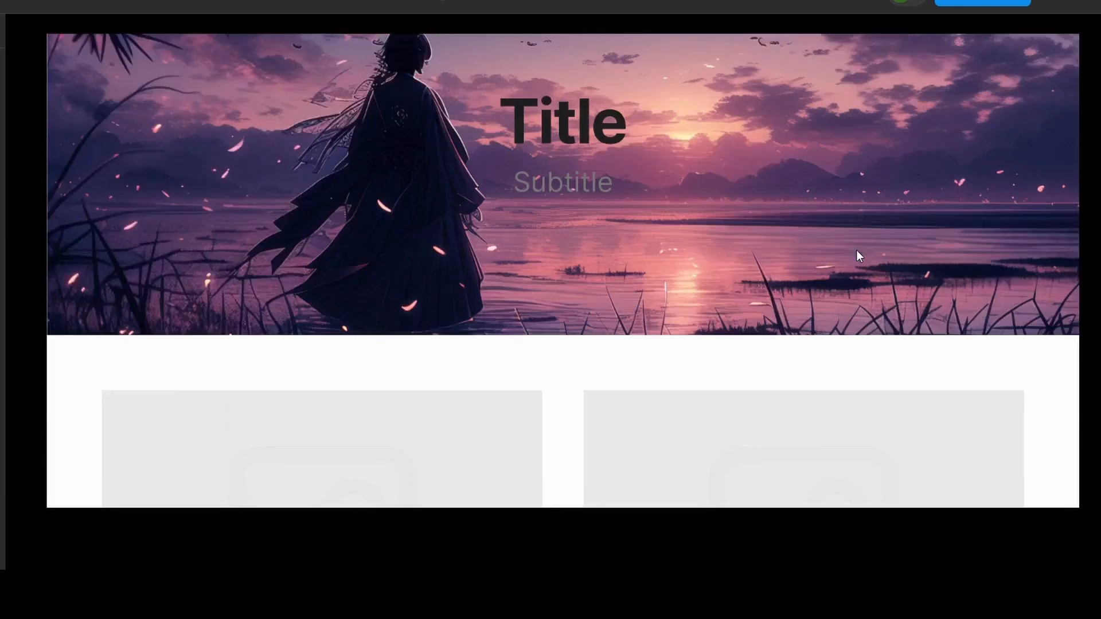
{"action": "scroll", "coordinate": [858, 256], "scroll_direction": "down", "scroll_amount": 10}
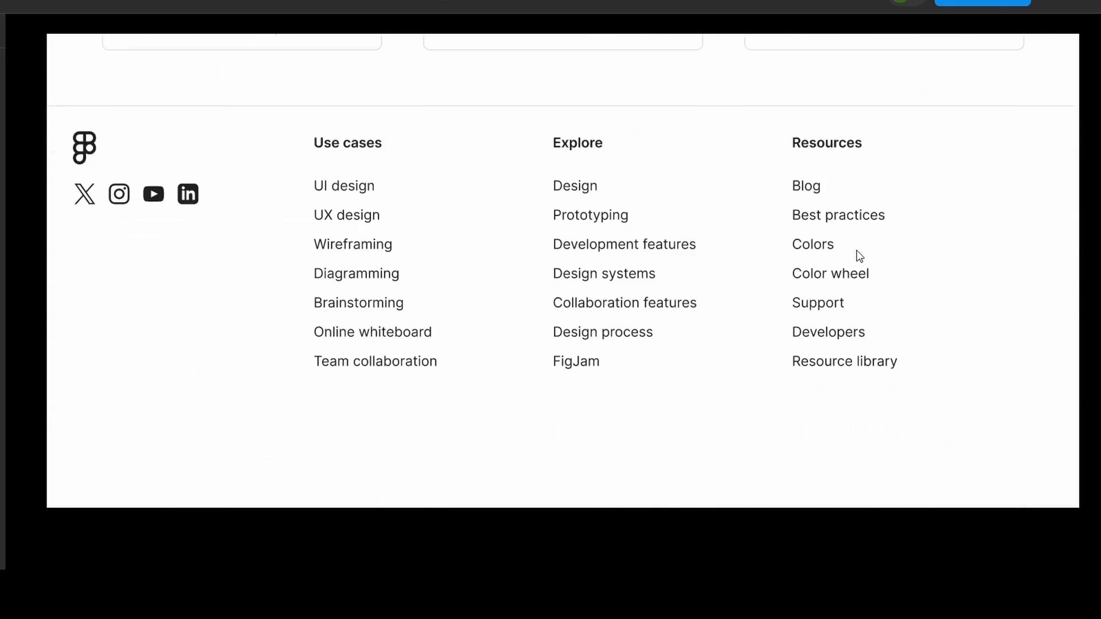
{"action": "scroll", "coordinate": [859, 256], "scroll_direction": "up", "scroll_amount": 20}
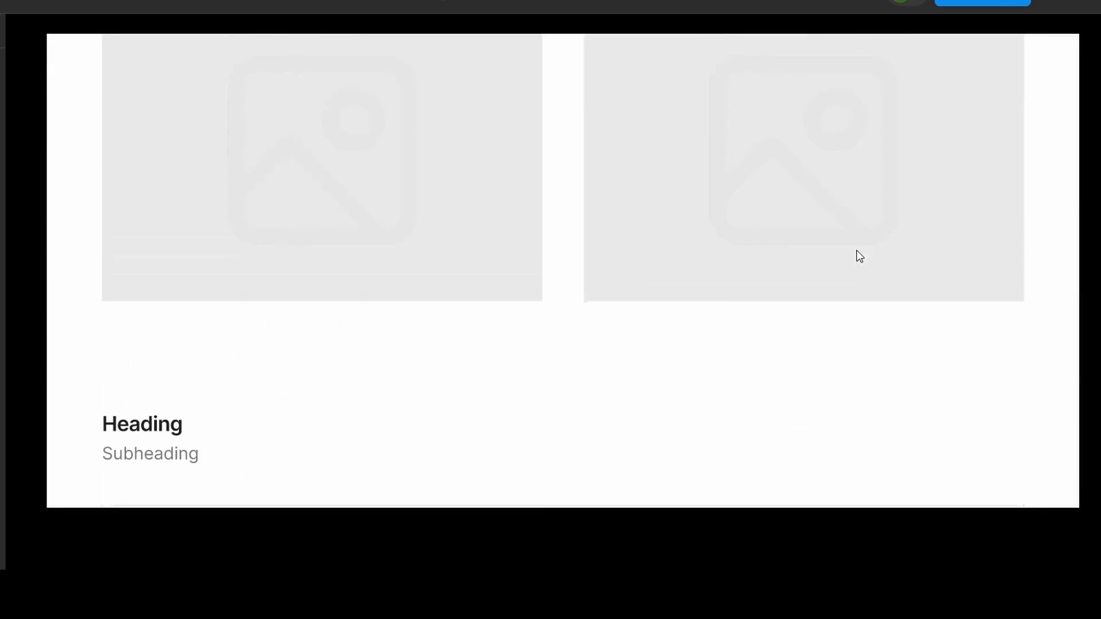
{"action": "scroll", "coordinate": [858, 256], "scroll_direction": "up", "scroll_amount": 3}
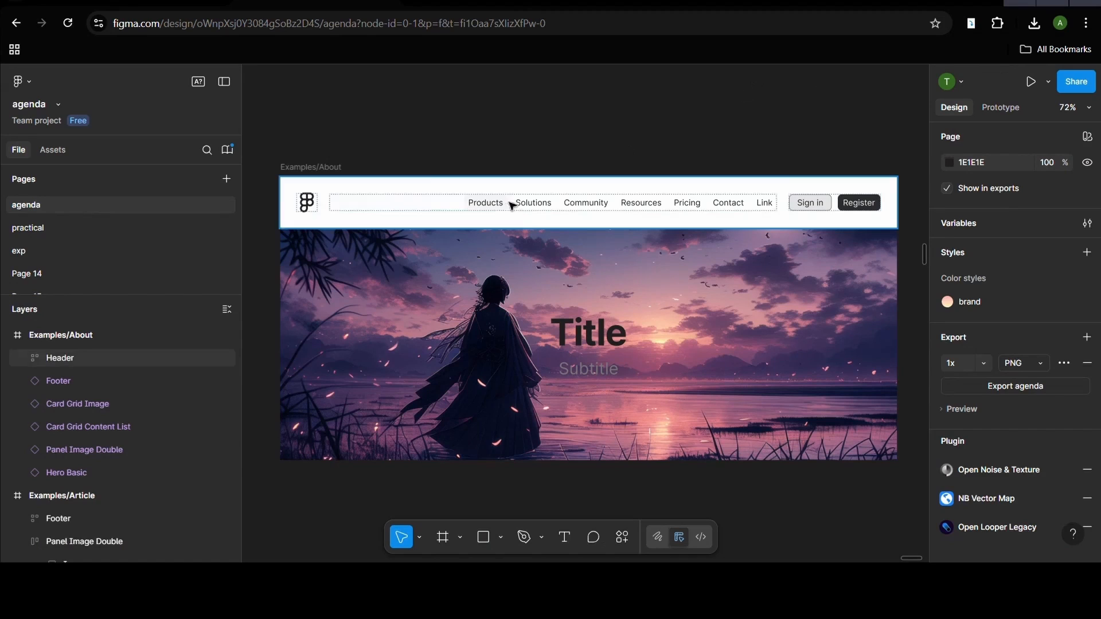
- Set the constraints of the Header in the Examples/About frame to Center horizontally and Top vertically
{"action": "left_click", "coordinate": [79, 342]}
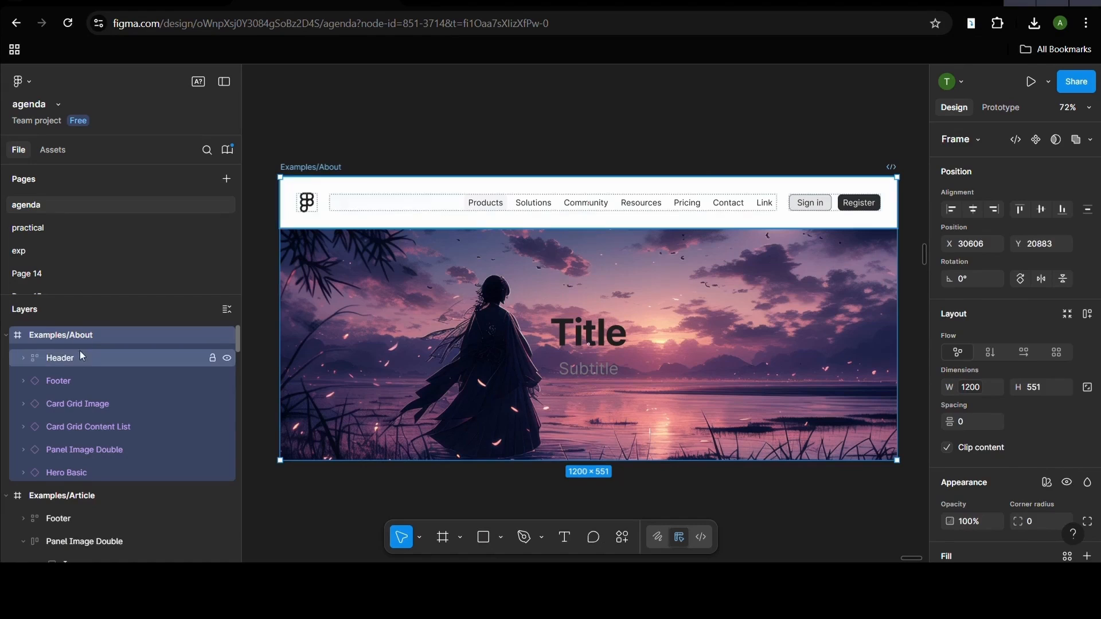
{"action": "left_click", "coordinate": [80, 356]}
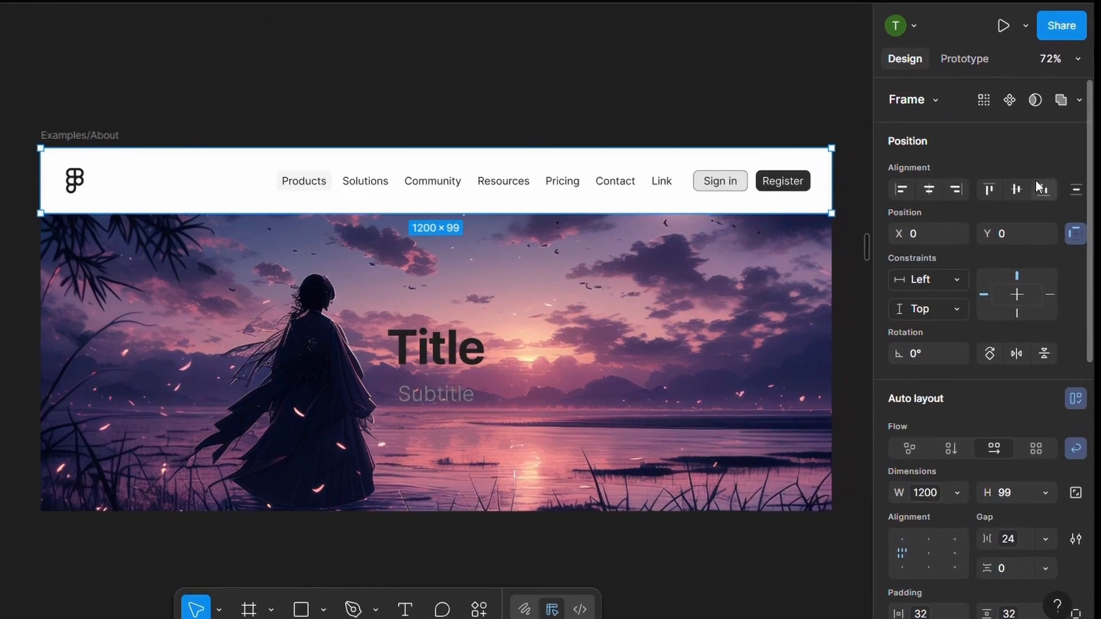
{"action": "left_click", "coordinate": [1071, 235]}
{"action": "left_click", "coordinate": [1071, 235]}
{"action": "left_click", "coordinate": [941, 279]}
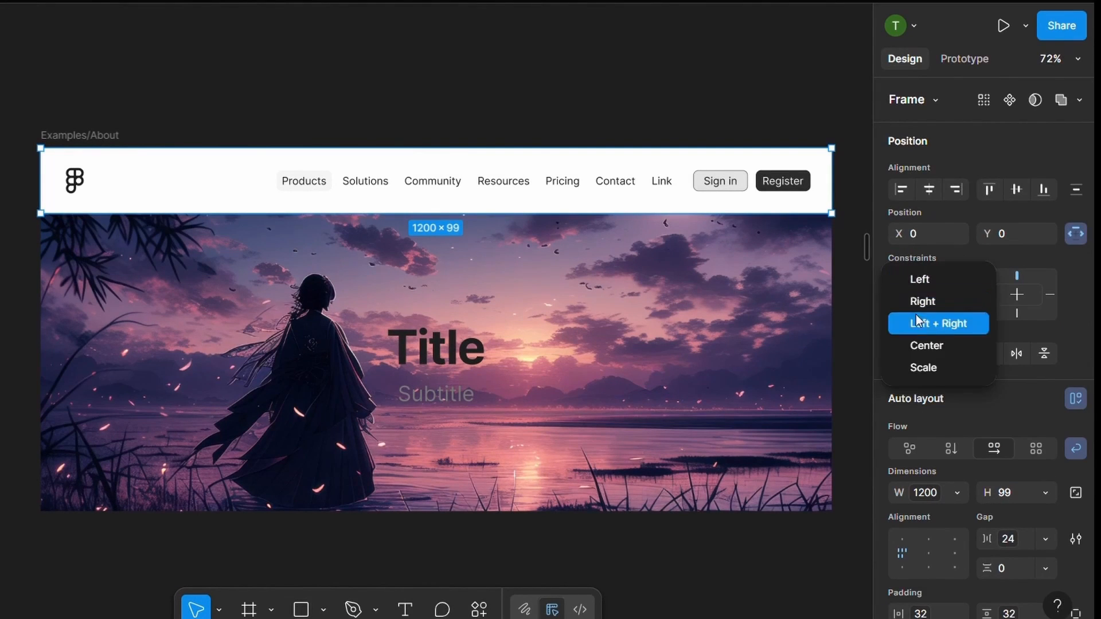
{"action": "left_click", "coordinate": [919, 343]}
{"action": "left_click", "coordinate": [918, 311]}
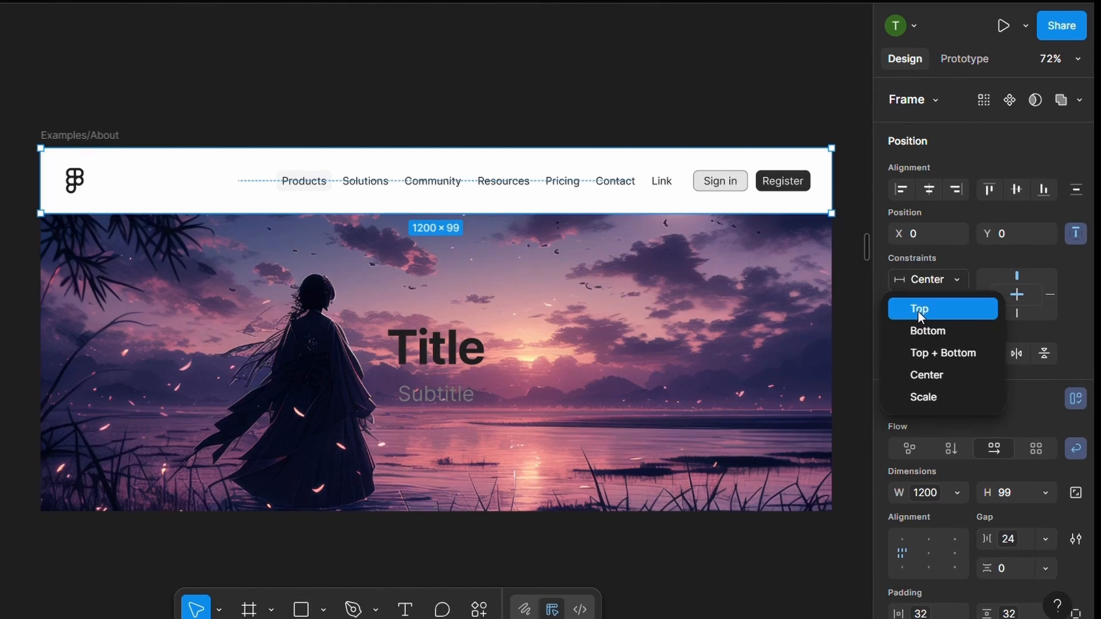
{"action": "left_click", "coordinate": [917, 311]}
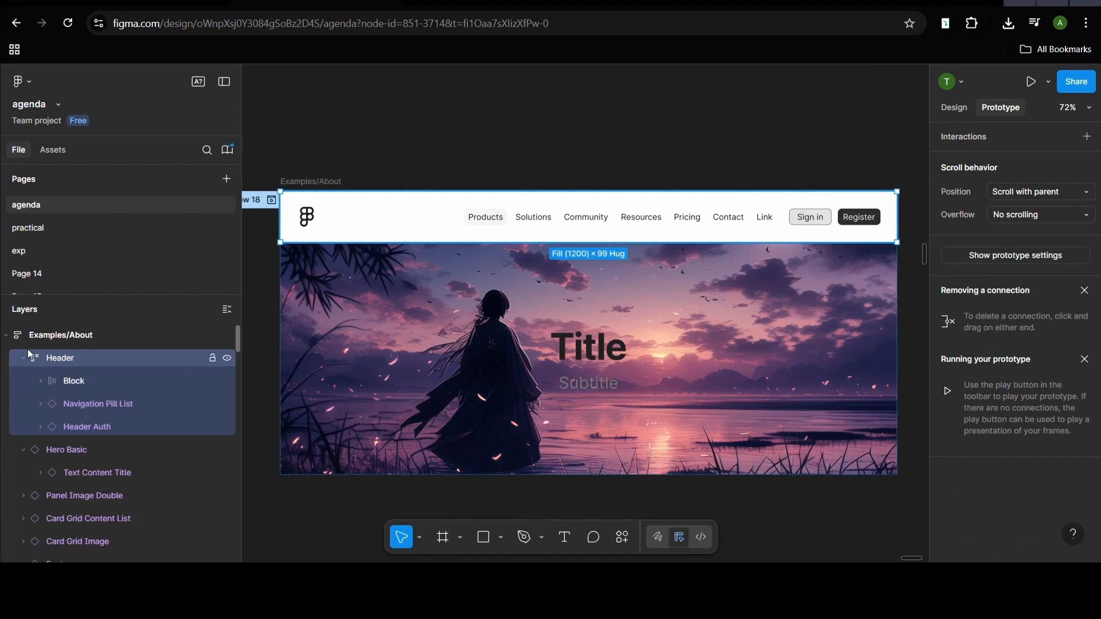
- Set the Header's scroll position to Sticky (stop at top edge), keeping its overflow on No scrolling
{"action": "left_click", "coordinate": [22, 358]}
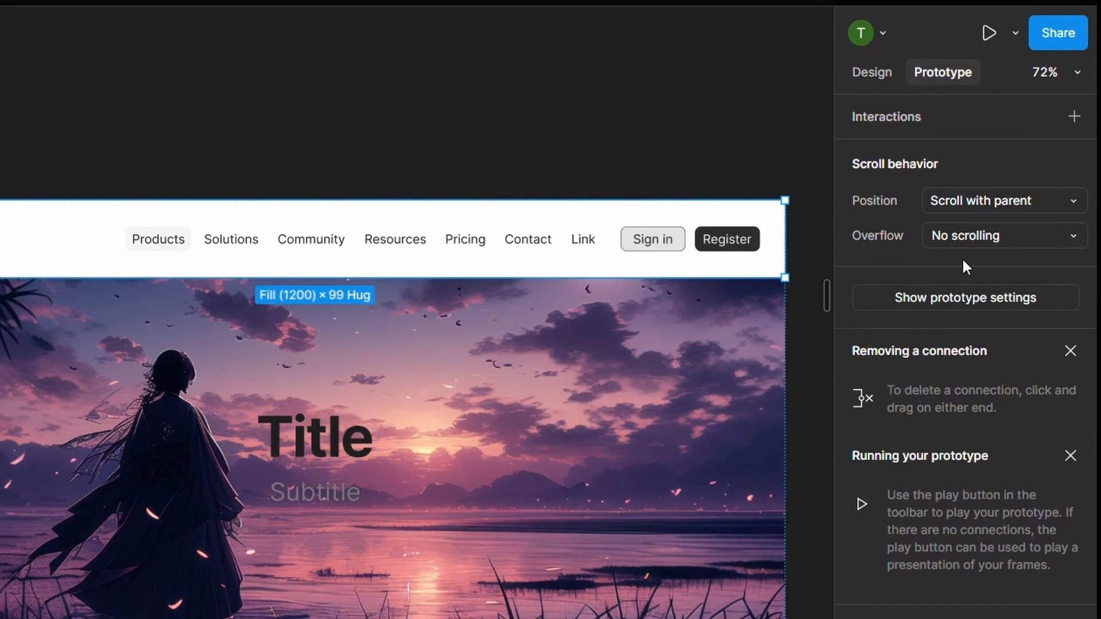
{"action": "left_click", "coordinate": [988, 239]}
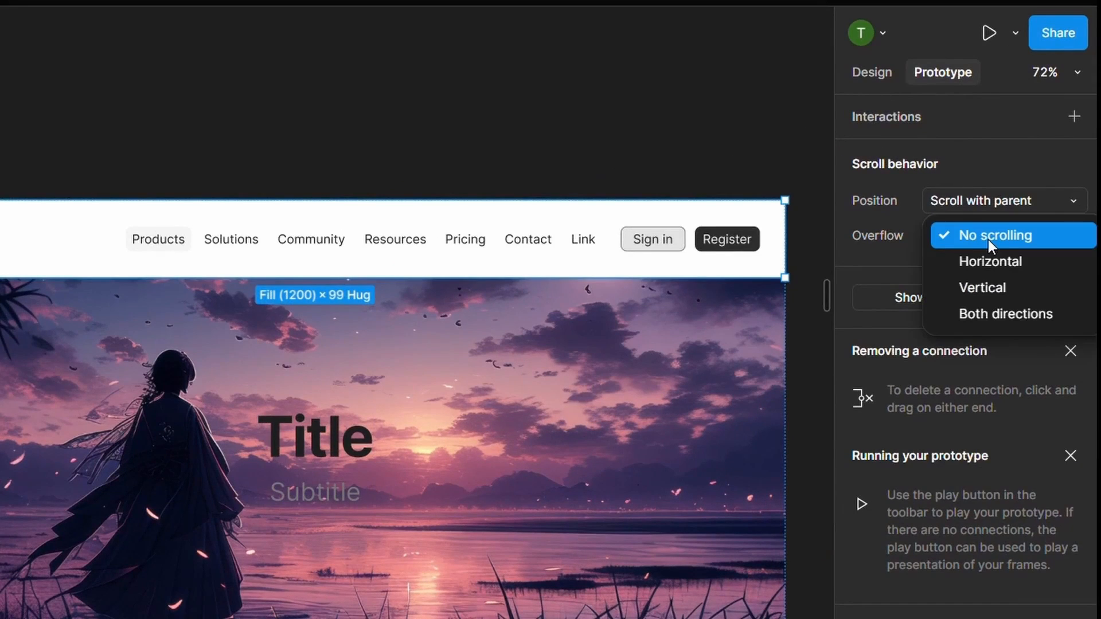
{"action": "left_click", "coordinate": [988, 240]}
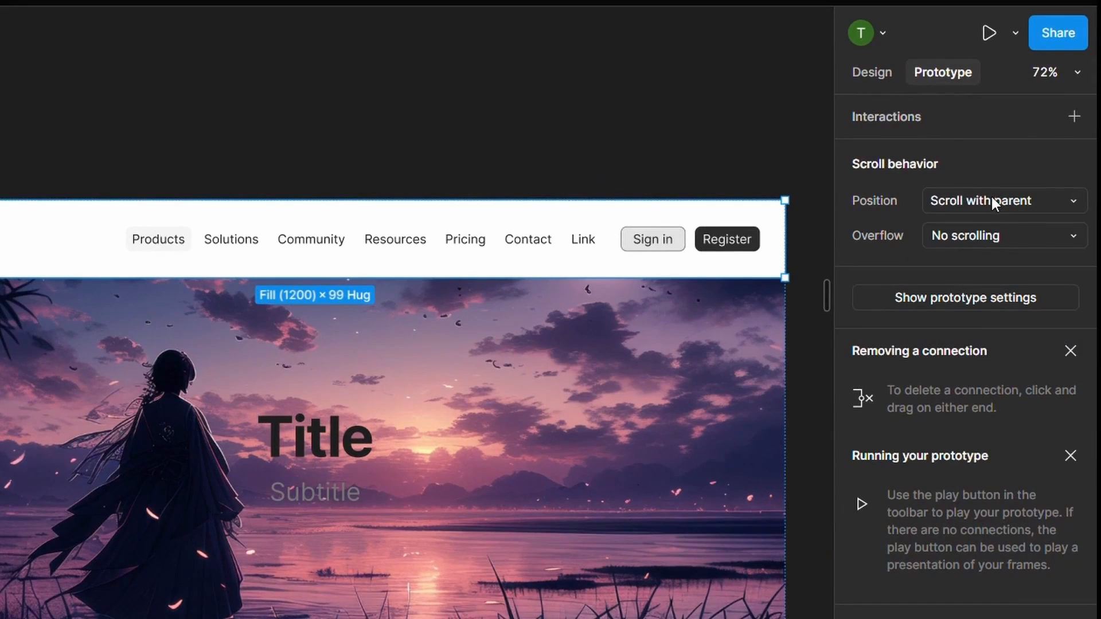
{"action": "left_click", "coordinate": [992, 200]}
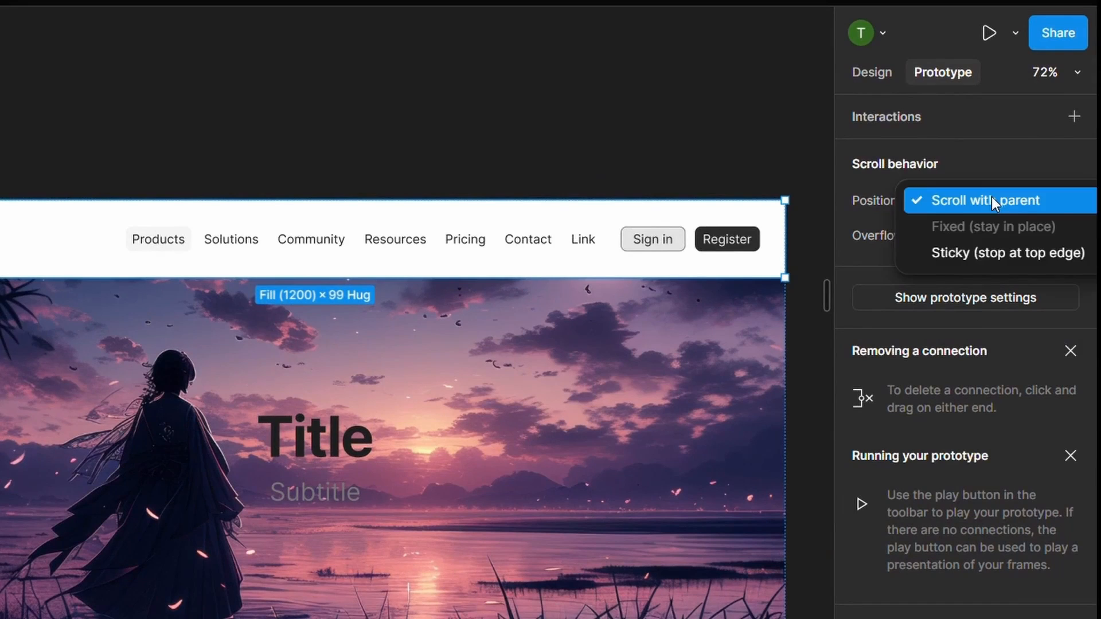
{"action": "left_click", "coordinate": [995, 255]}
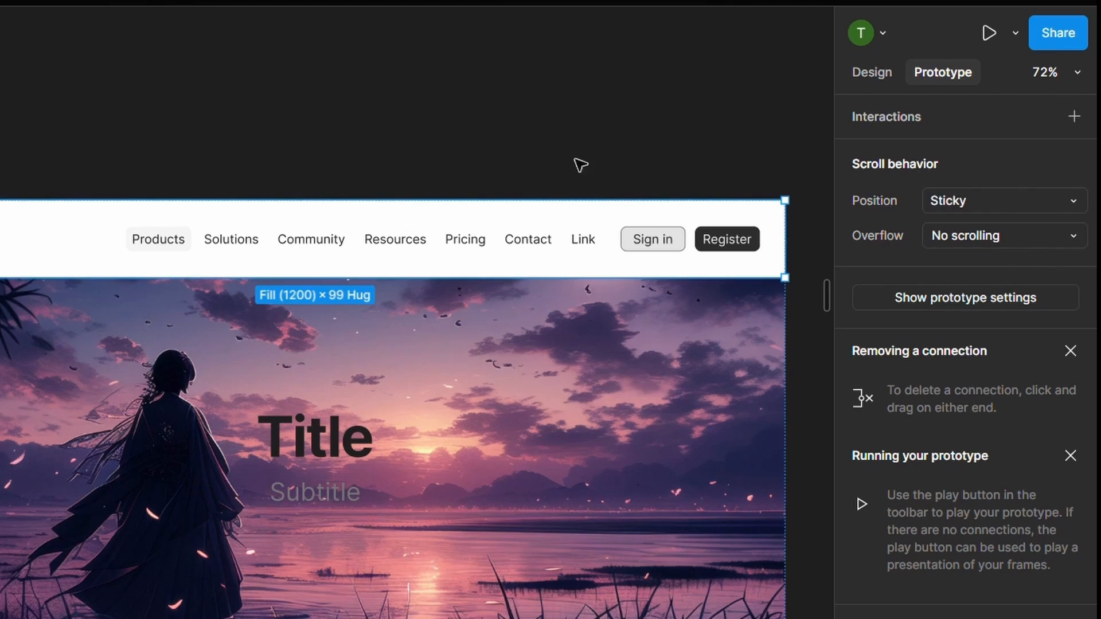
- Run the About page prototype and examine the header's position while the page scrolls
{"action": "left_click", "coordinate": [988, 33]}
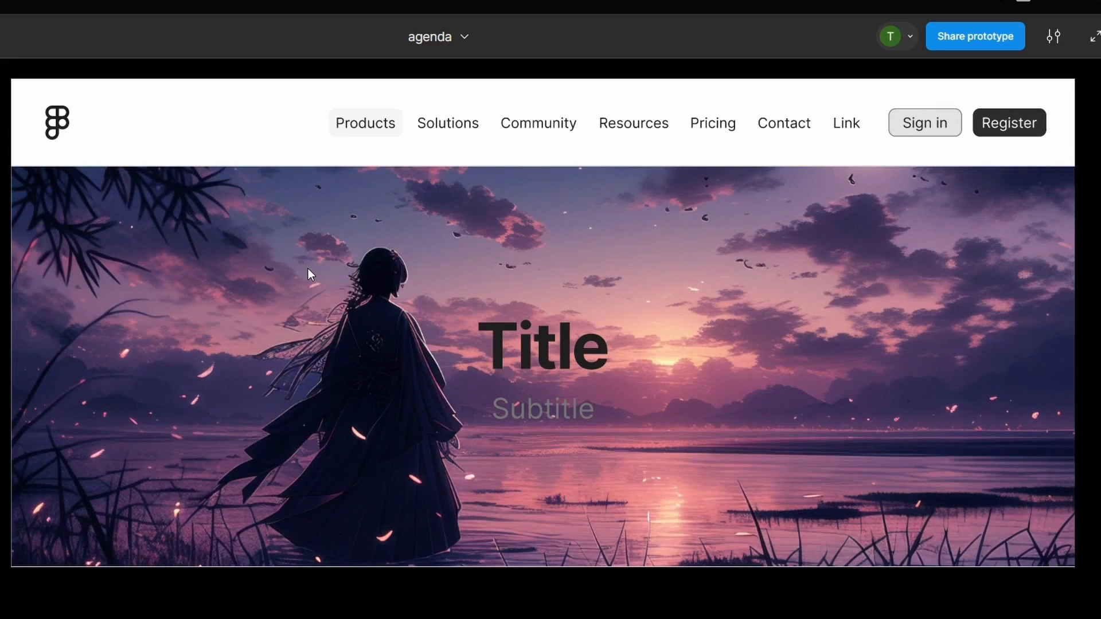
{"action": "scroll", "coordinate": [891, 417], "scroll_direction": "down", "scroll_amount": 6}
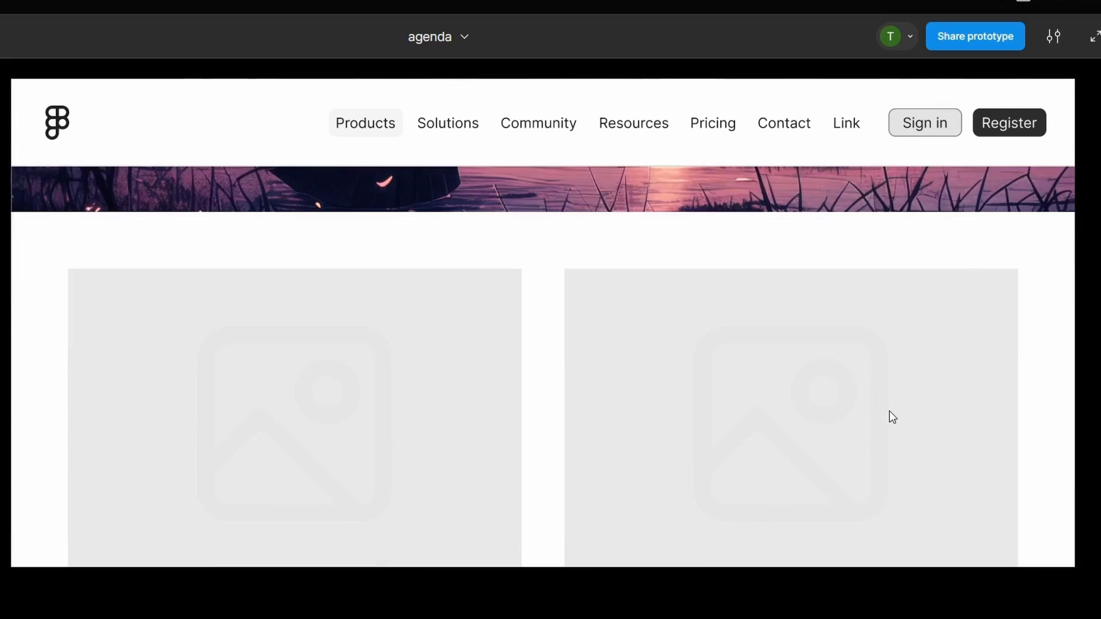
{"action": "scroll", "coordinate": [889, 411], "scroll_direction": "down", "scroll_amount": 15}
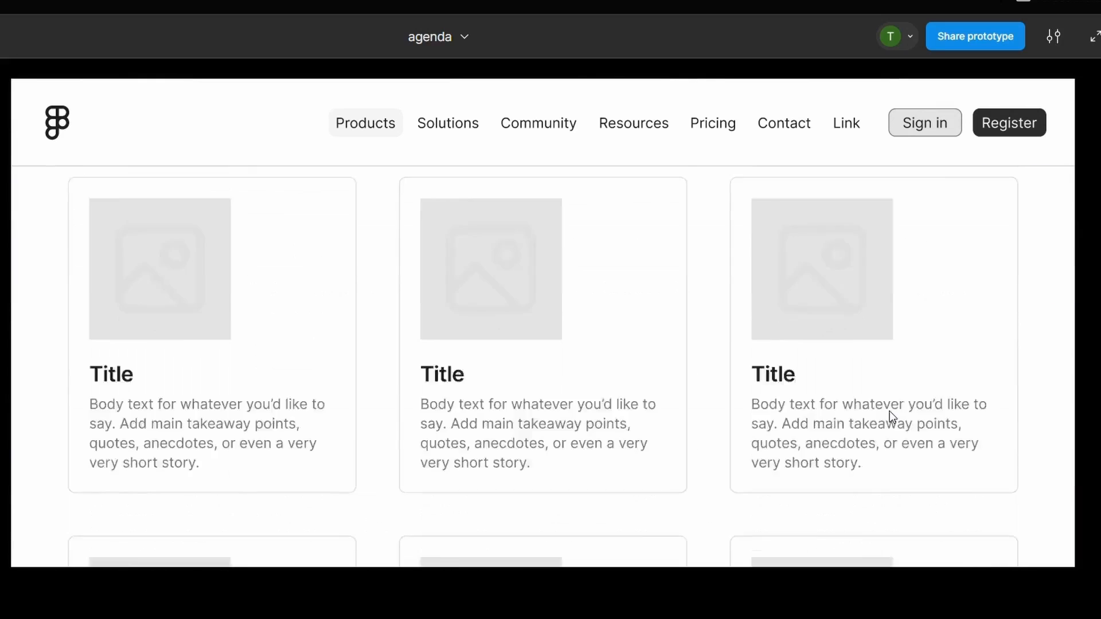
{"action": "scroll", "coordinate": [889, 411], "scroll_direction": "down", "scroll_amount": 6}
{"action": "scroll", "coordinate": [686, 376], "scroll_direction": "up", "scroll_amount": 20}
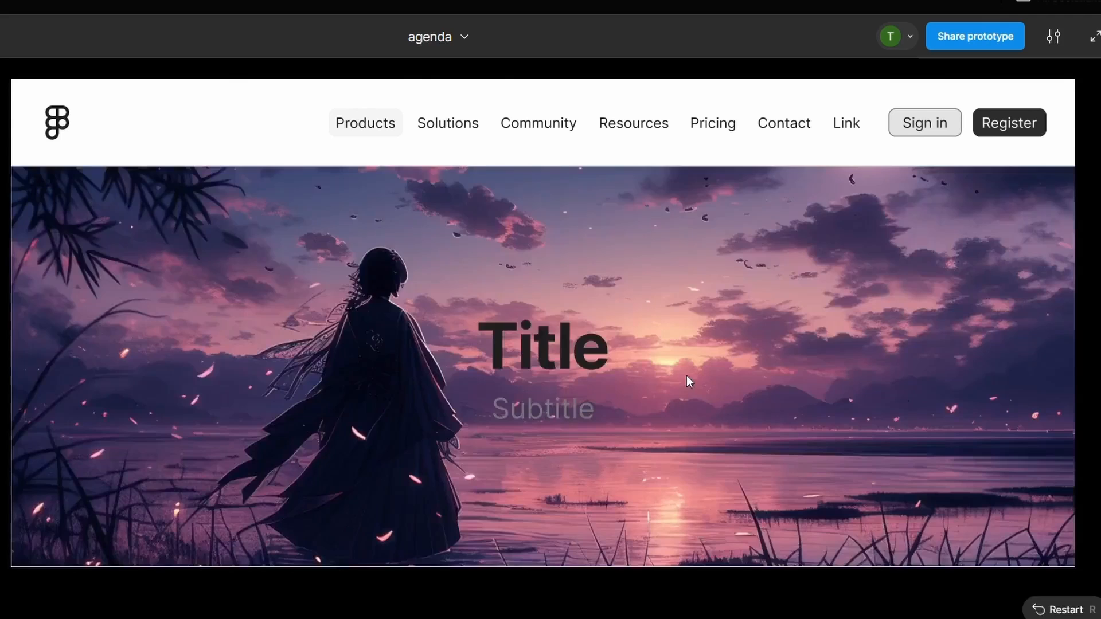
{"action": "scroll", "coordinate": [725, 290], "scroll_direction": "down", "scroll_amount": 10}
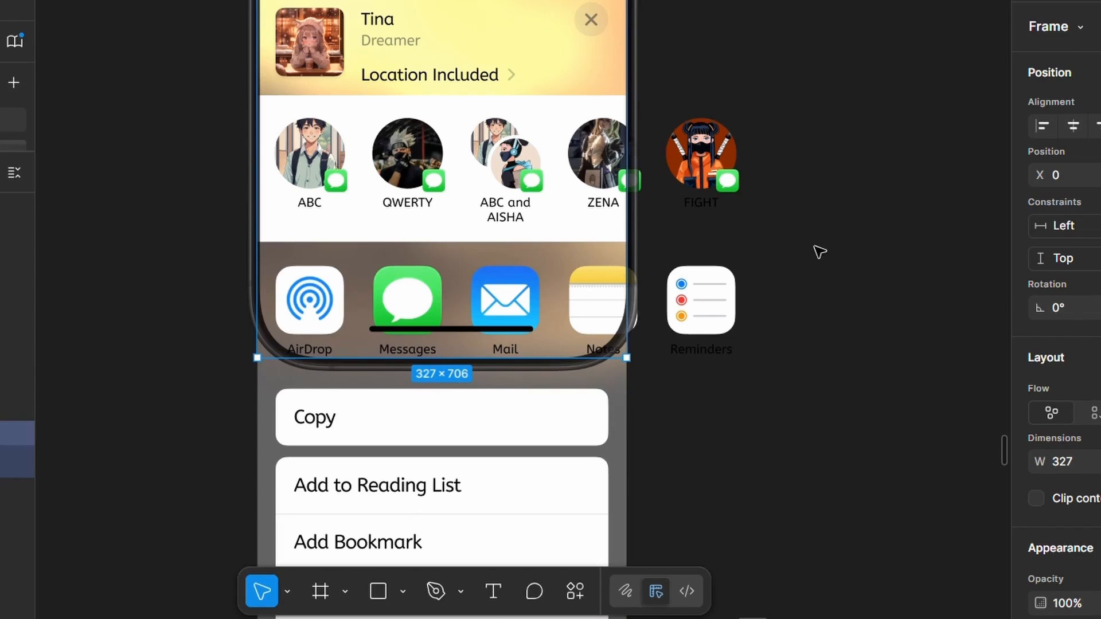
- Examine the contacts and app icon rows of the phone's activity view on the canvas and in the designs prototype
{"action": "scroll", "coordinate": [819, 252], "scroll_direction": "down", "scroll_amount": 3}
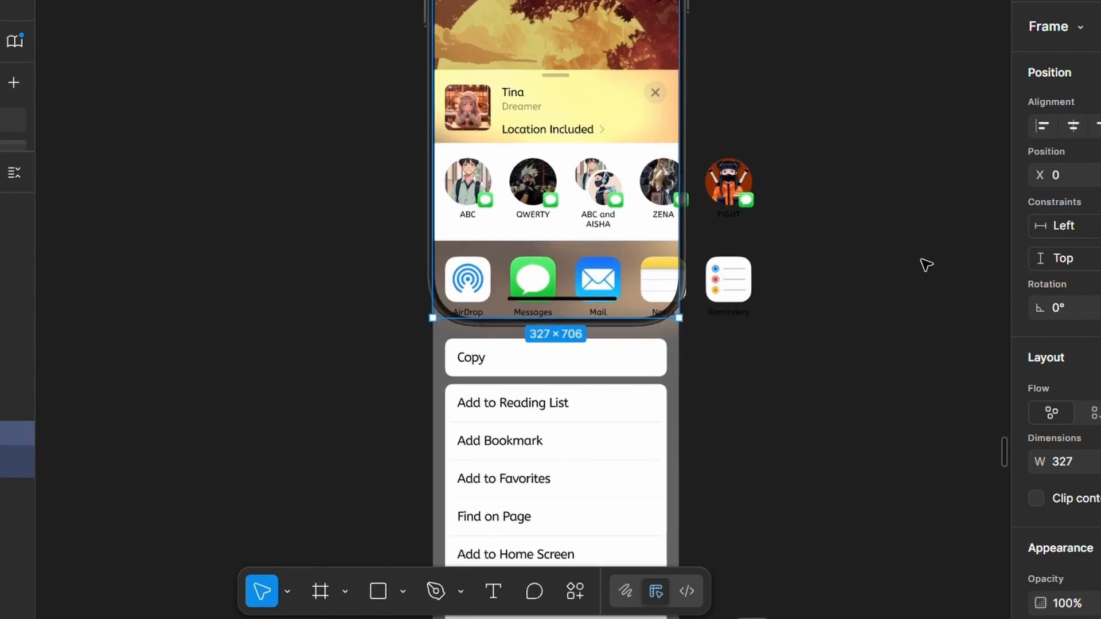
{"action": "scroll", "coordinate": [926, 264], "scroll_direction": "up", "scroll_amount": 3}
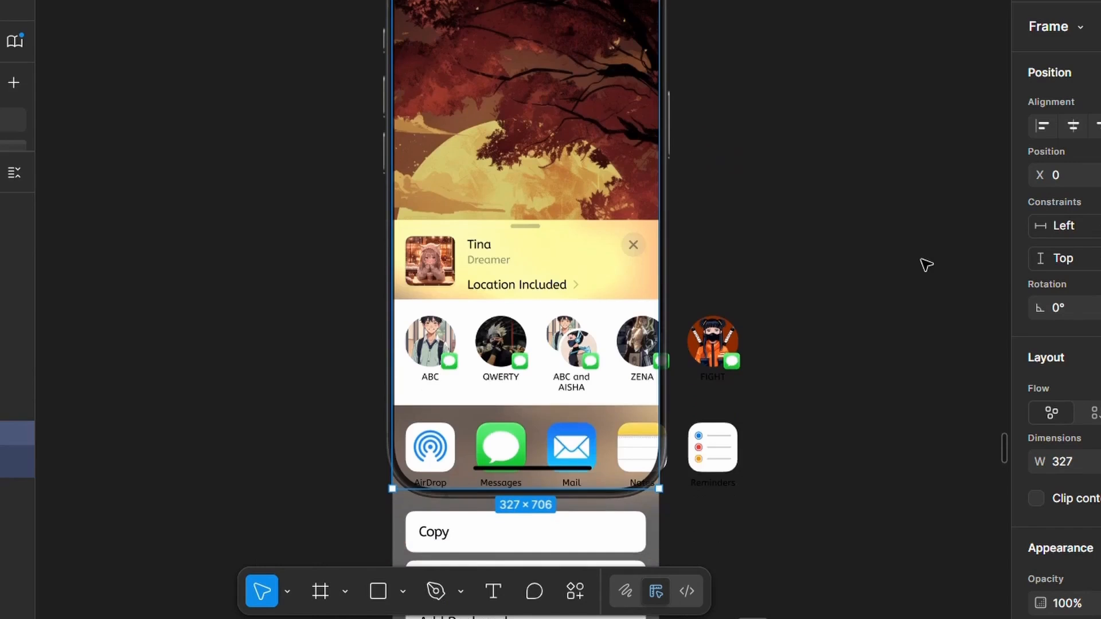
{"action": "scroll", "coordinate": [926, 264], "scroll_direction": "down", "scroll_amount": 3}
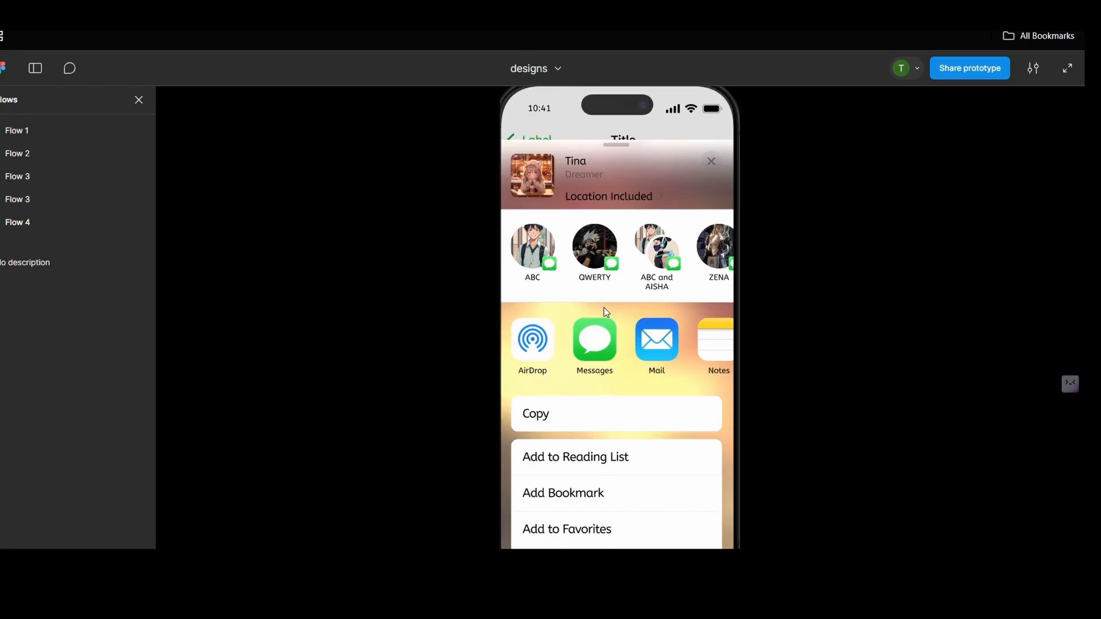
{"action": "scroll", "coordinate": [603, 307], "scroll_direction": "down", "scroll_amount": 3}
{"action": "scroll", "coordinate": [603, 307], "scroll_direction": "up", "scroll_amount": 5}
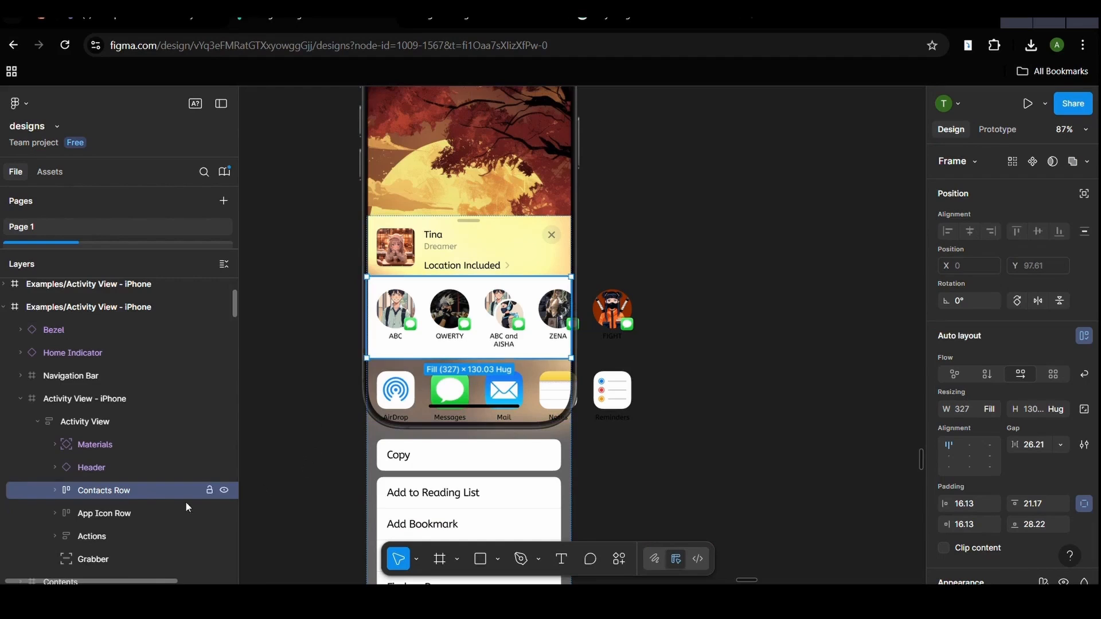
- Wrap the Contacts Row layer of the activity view in a new frame and rename that frame "contact row"
{"action": "right_click", "coordinate": [138, 484]}
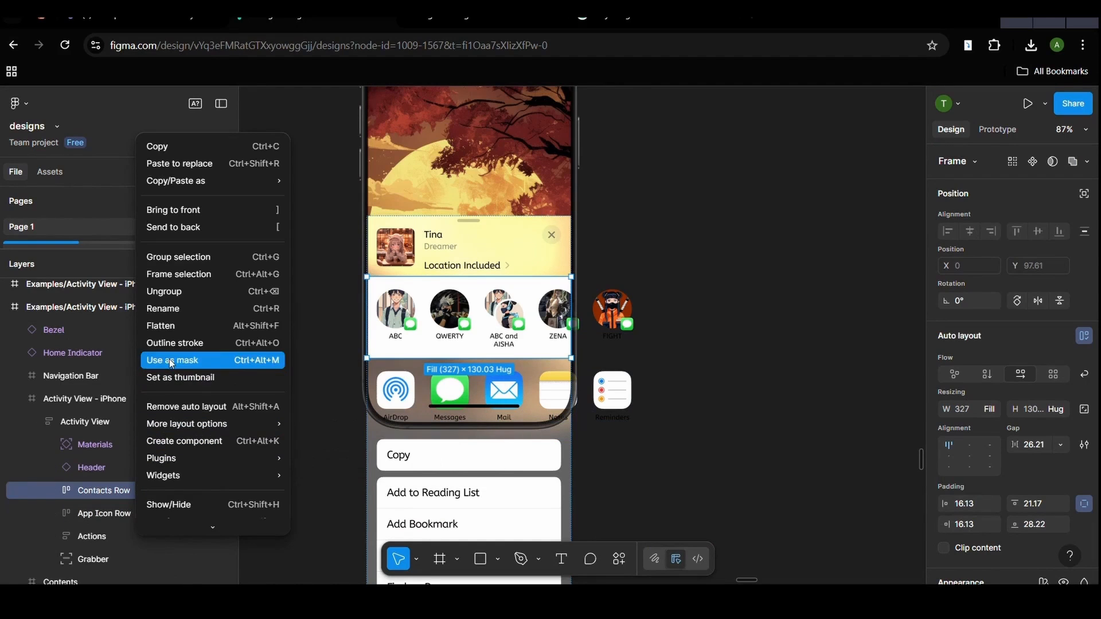
{"action": "left_click", "coordinate": [191, 277]}
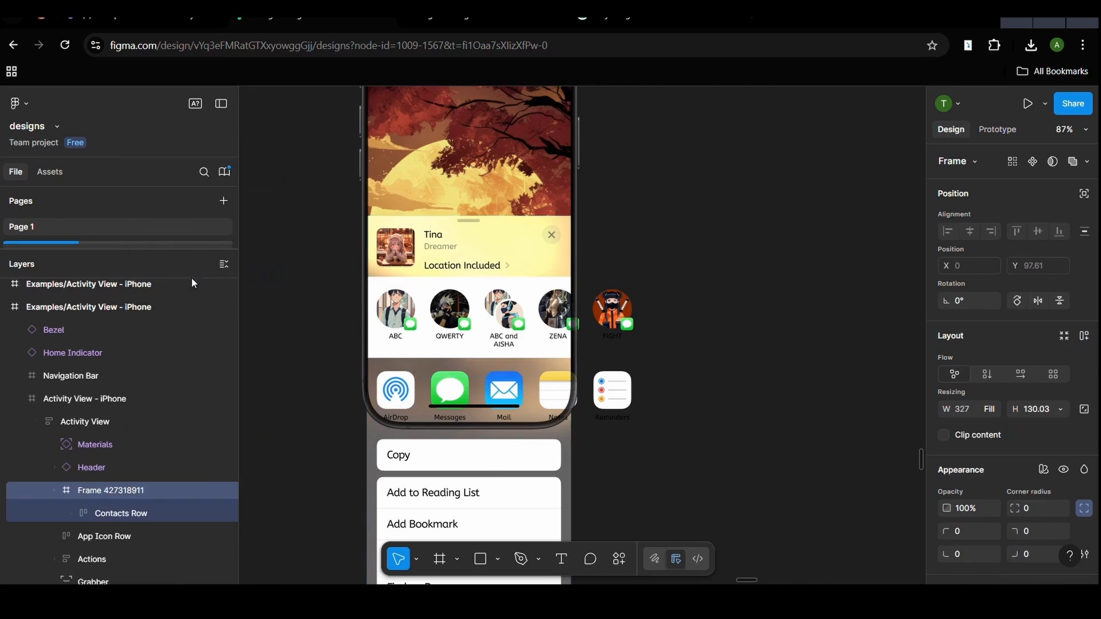
{"action": "double_click", "coordinate": [136, 494]}
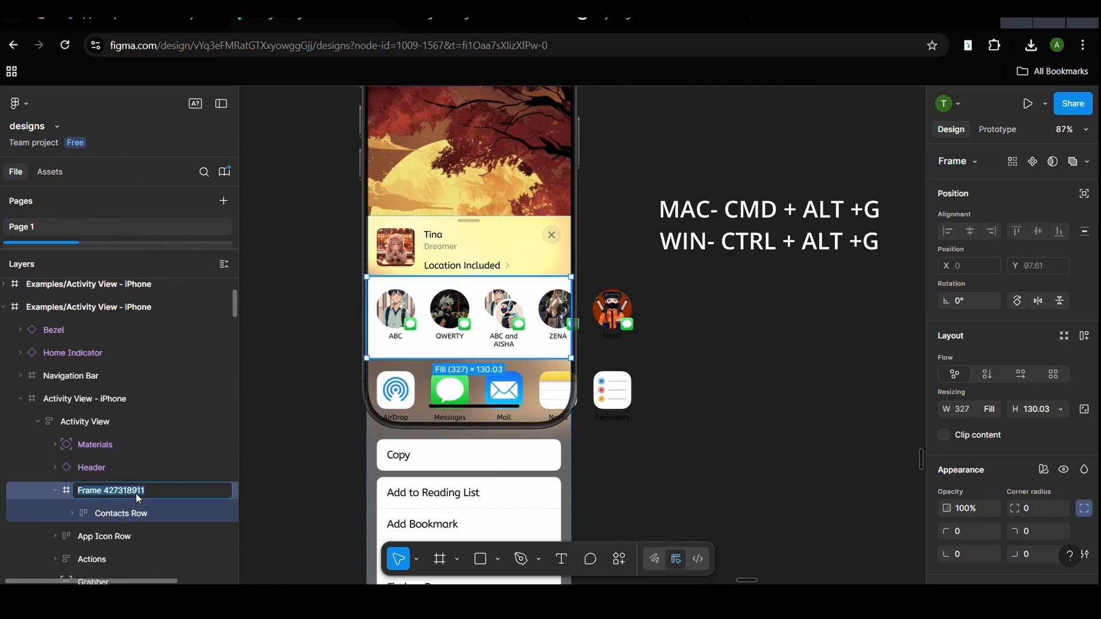
{"action": "type", "text": "contact row"}
{"action": "key", "text": "Return"}
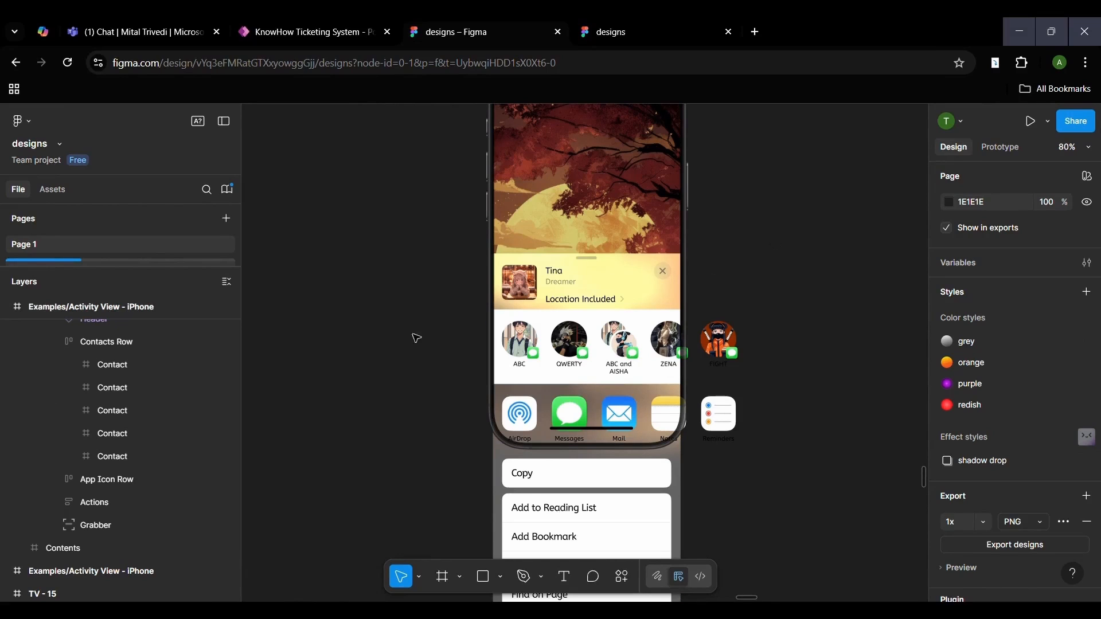
- Set the overflow scroll behavior of the activity view's Contacts Row to Horizontal
{"action": "scroll", "coordinate": [101, 399], "scroll_direction": "up", "scroll_amount": 3}
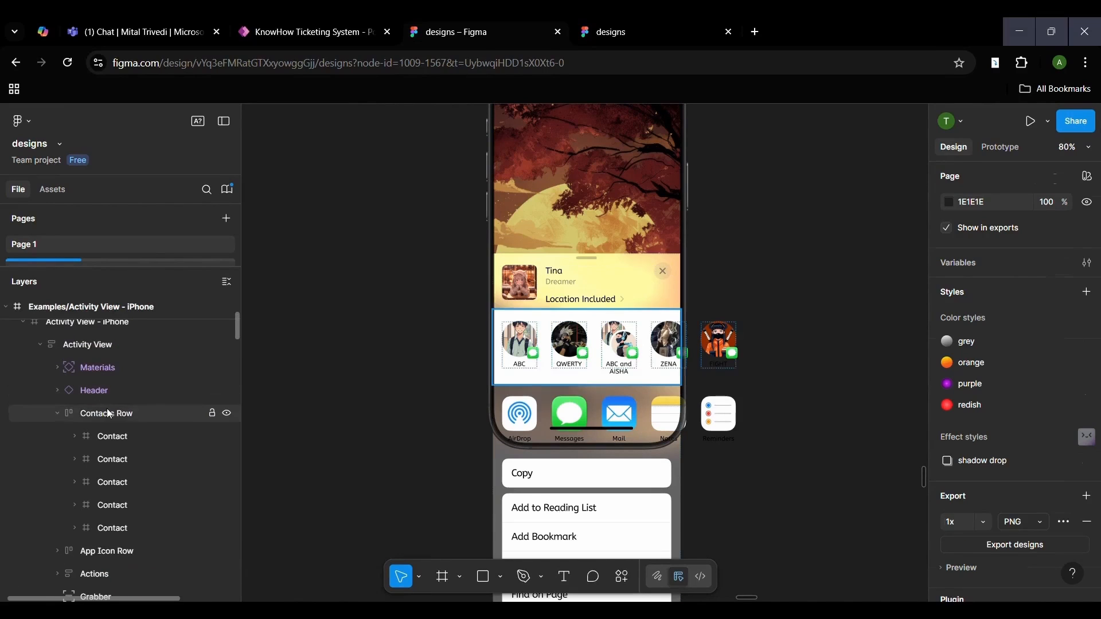
{"action": "left_click", "coordinate": [51, 417]}
{"action": "left_click", "coordinate": [57, 418]}
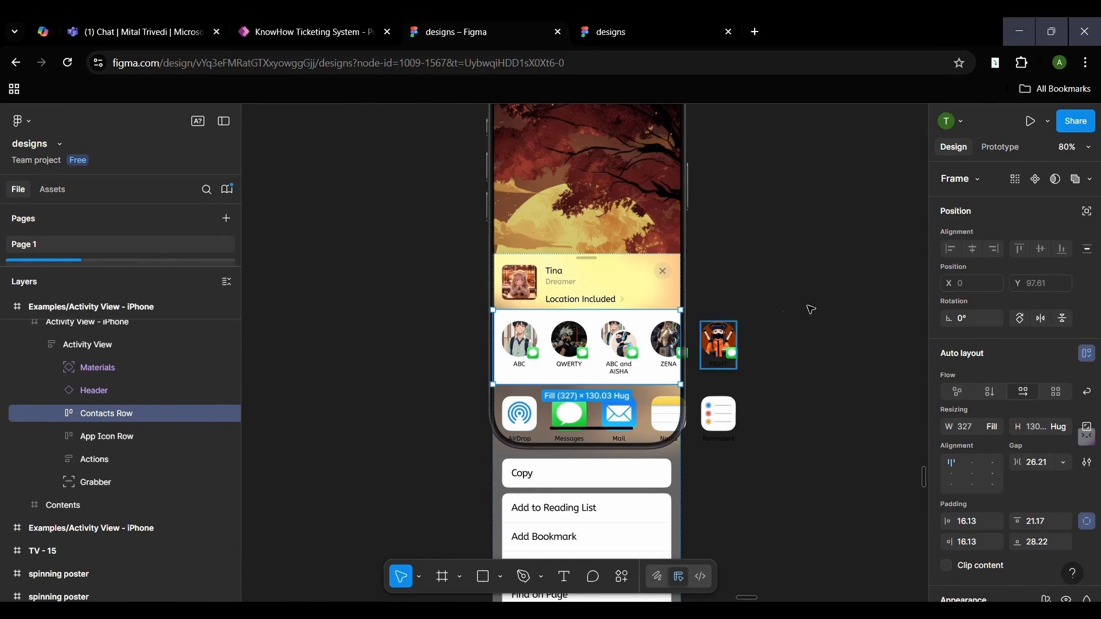
{"action": "left_click", "coordinate": [999, 145]}
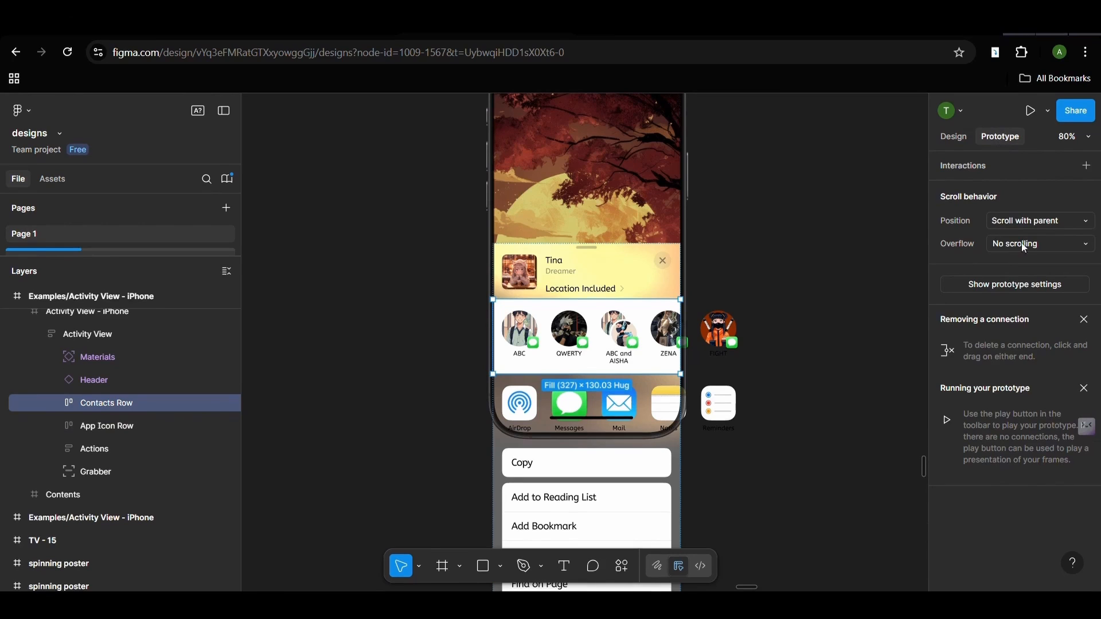
{"action": "left_click", "coordinate": [1020, 245]}
{"action": "left_click", "coordinate": [1025, 268]}
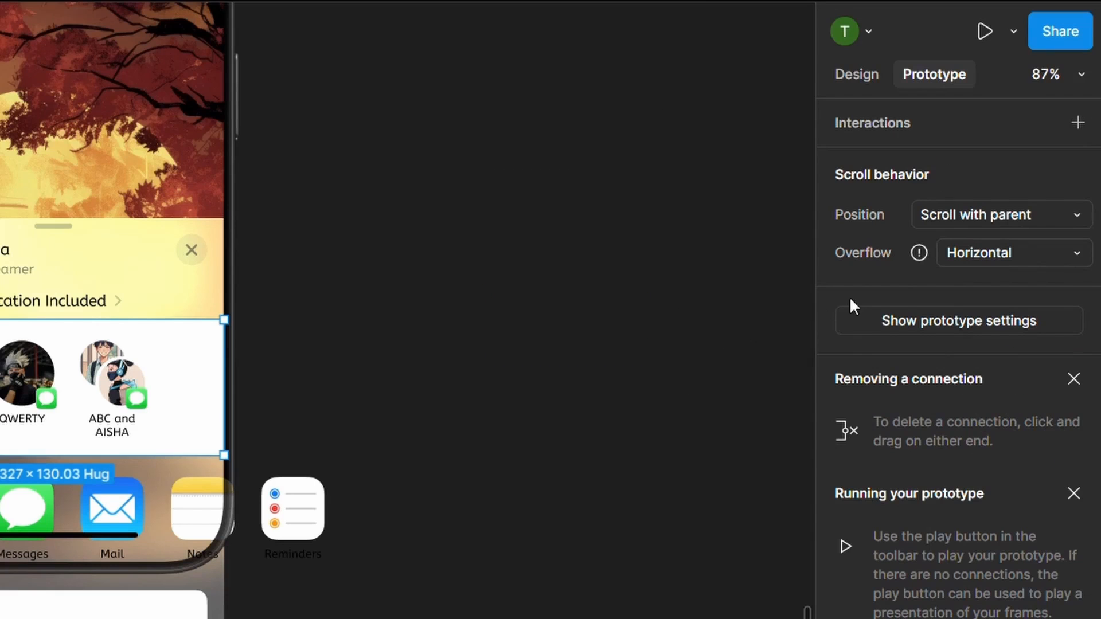
- Turn on Clip content for the Contacts Row
{"action": "mouse_move", "coordinate": [908, 266]}
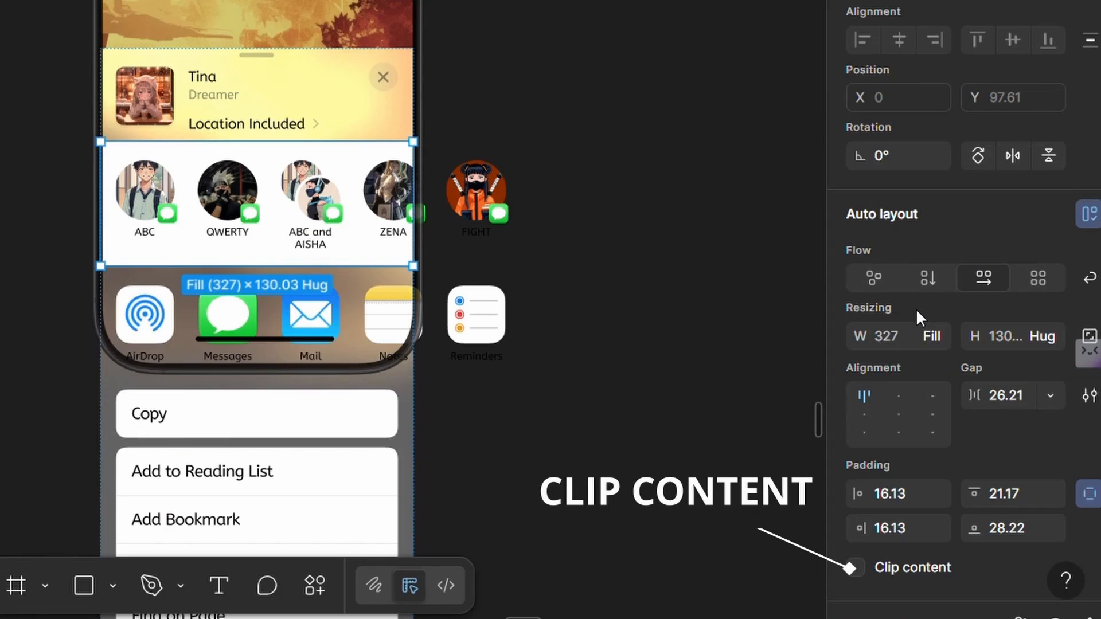
{"action": "scroll", "coordinate": [906, 373], "scroll_direction": "down", "scroll_amount": 2}
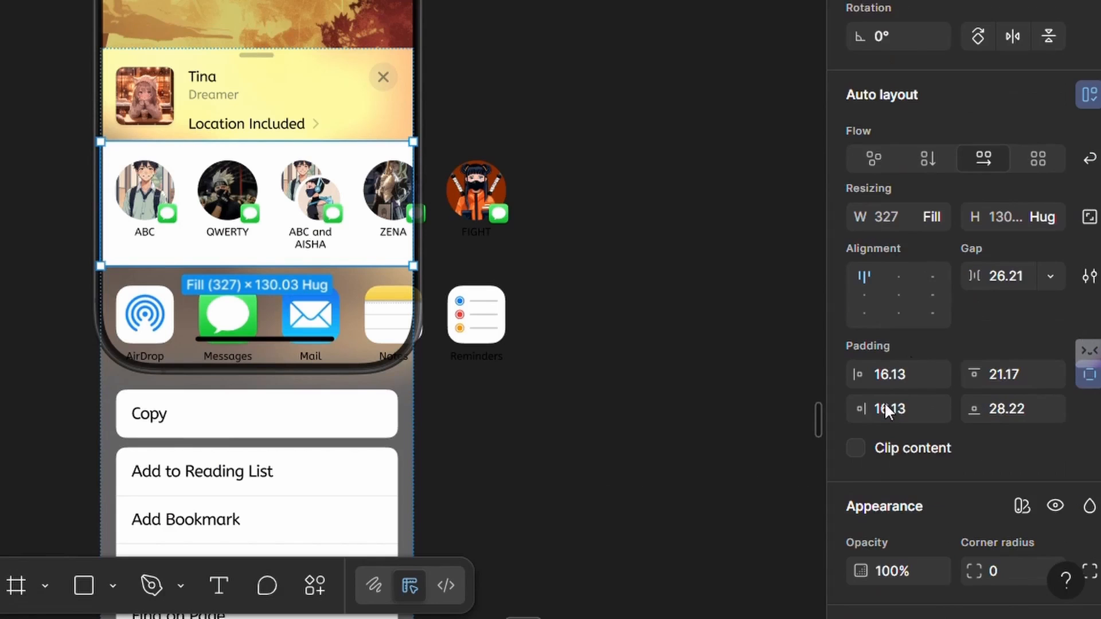
{"action": "left_click", "coordinate": [854, 447]}
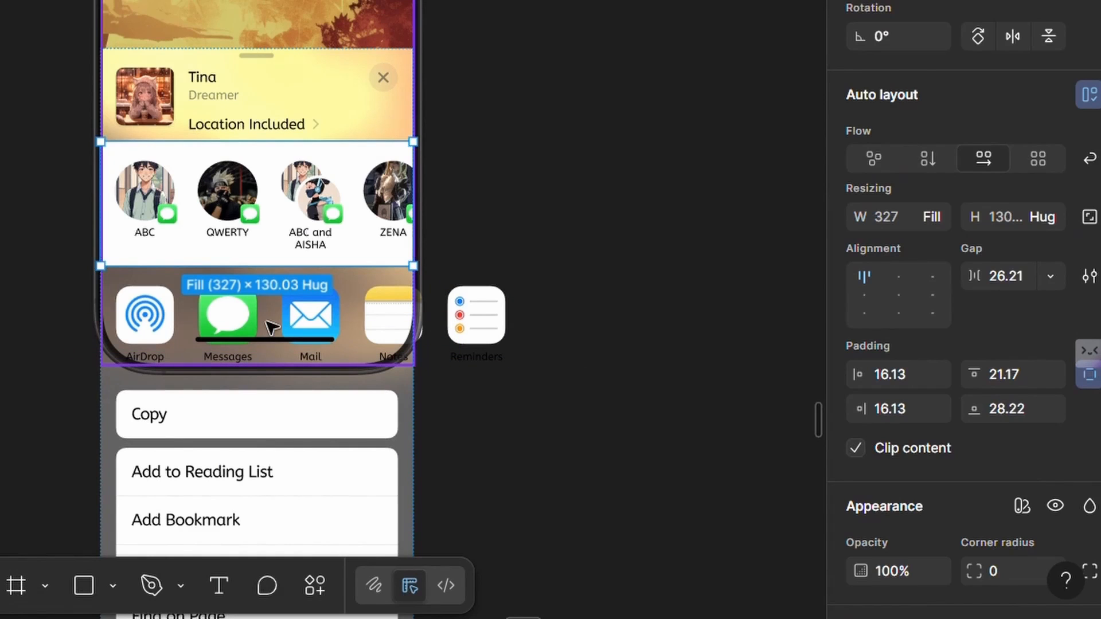
- Turn on Clip content for the 327 × 706 frame enclosing the activity view
{"action": "scroll", "coordinate": [270, 321], "scroll_direction": "up", "scroll_amount": 1}
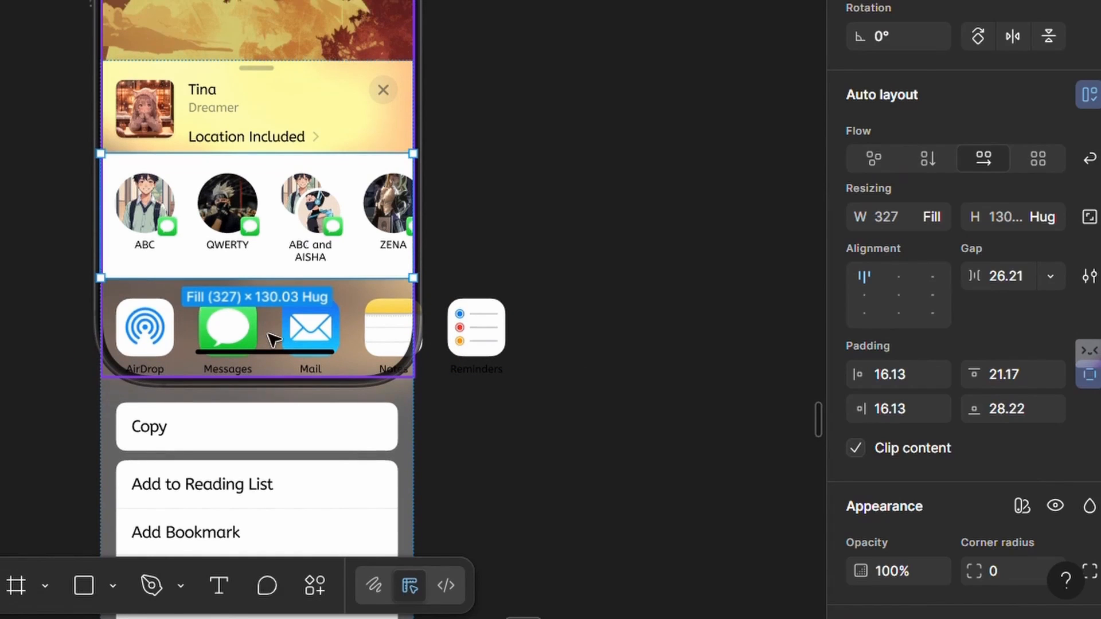
{"action": "left_click", "coordinate": [265, 121]}
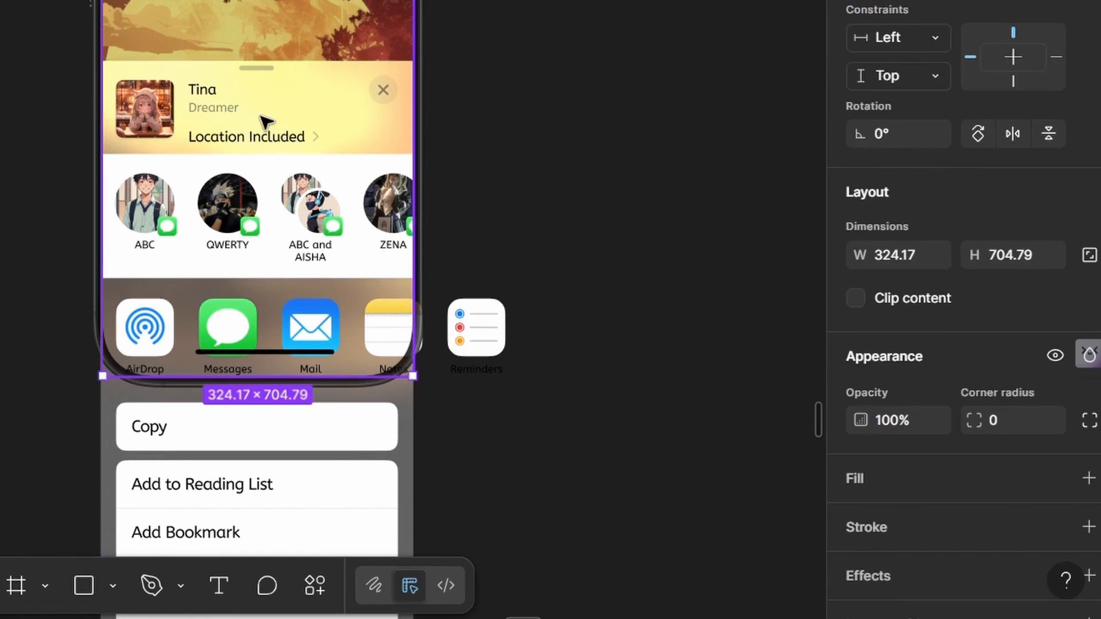
{"action": "left_click", "coordinate": [855, 298]}
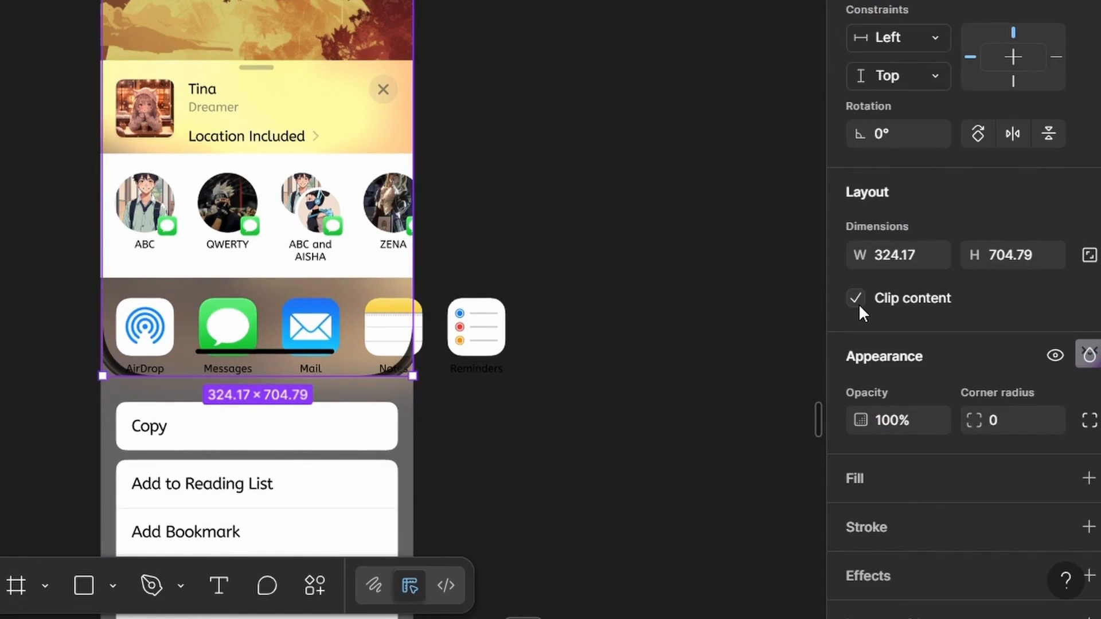
{"action": "left_click", "coordinate": [855, 298]}
{"action": "key", "text": "shift+Return"}
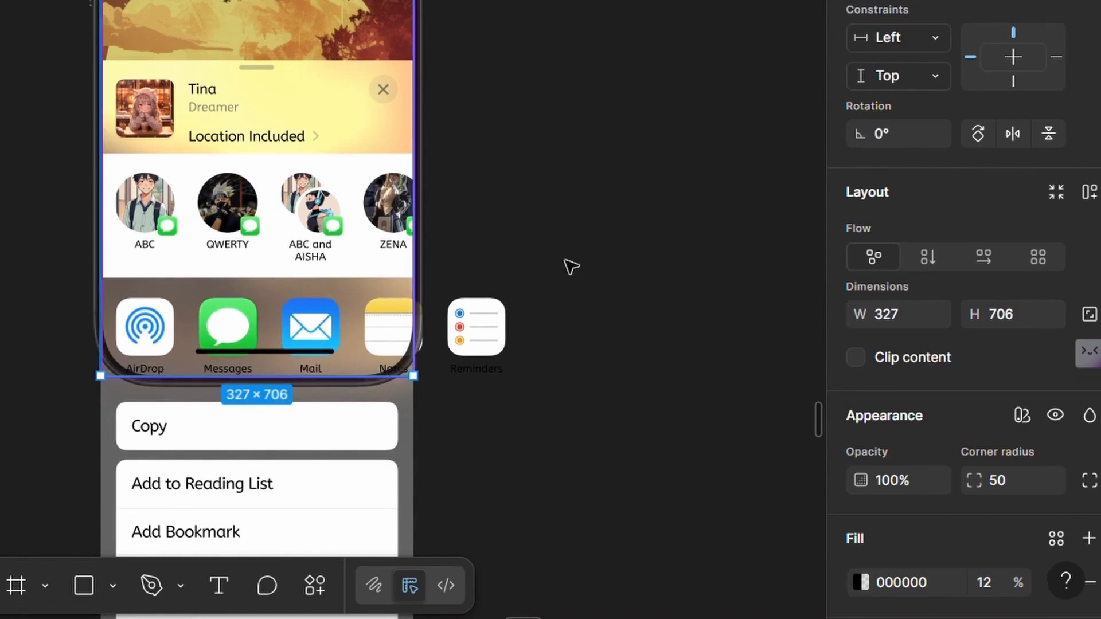
{"action": "left_click", "coordinate": [855, 357]}
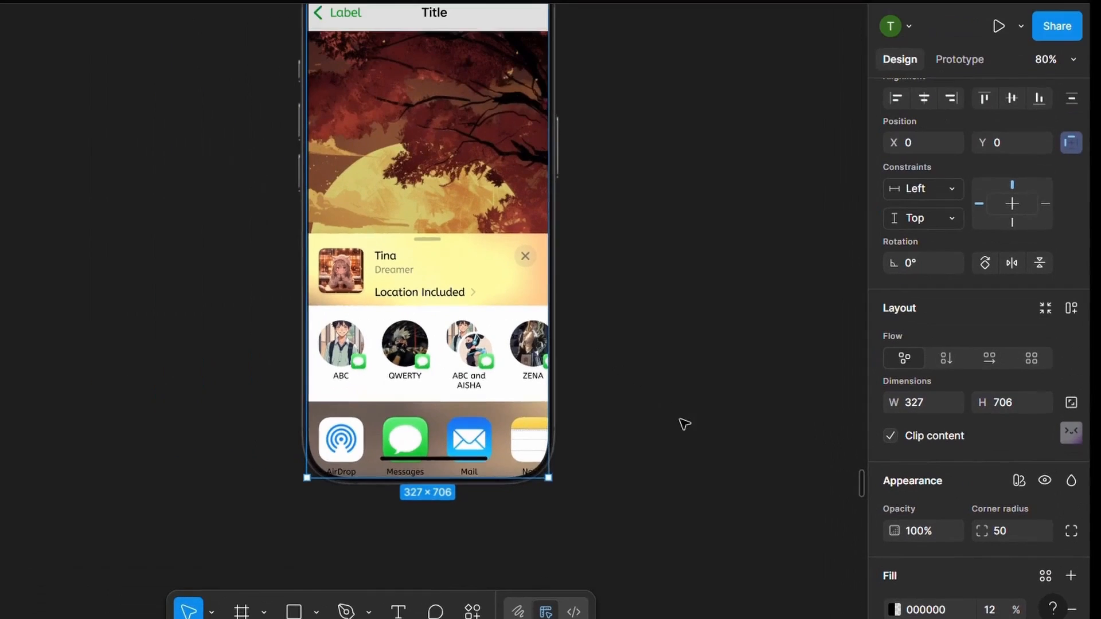
- Run the Flow 4 prototype of the activity view and examine how the contacts row scrolls sideways in both directions
{"action": "left_click", "coordinate": [959, 59]}
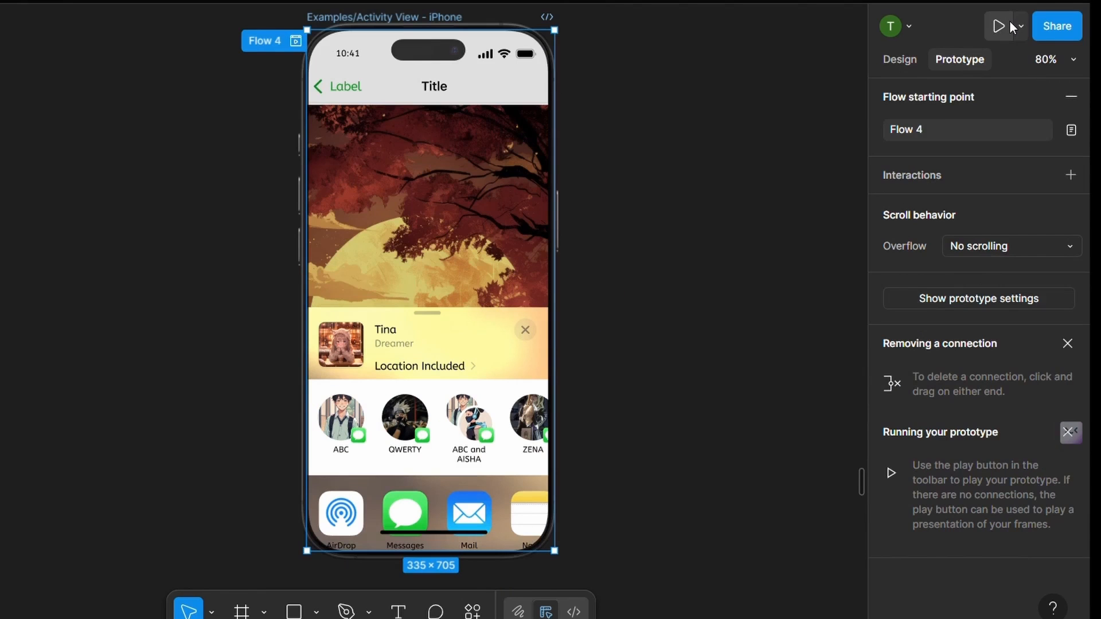
{"action": "left_click", "coordinate": [1009, 24]}
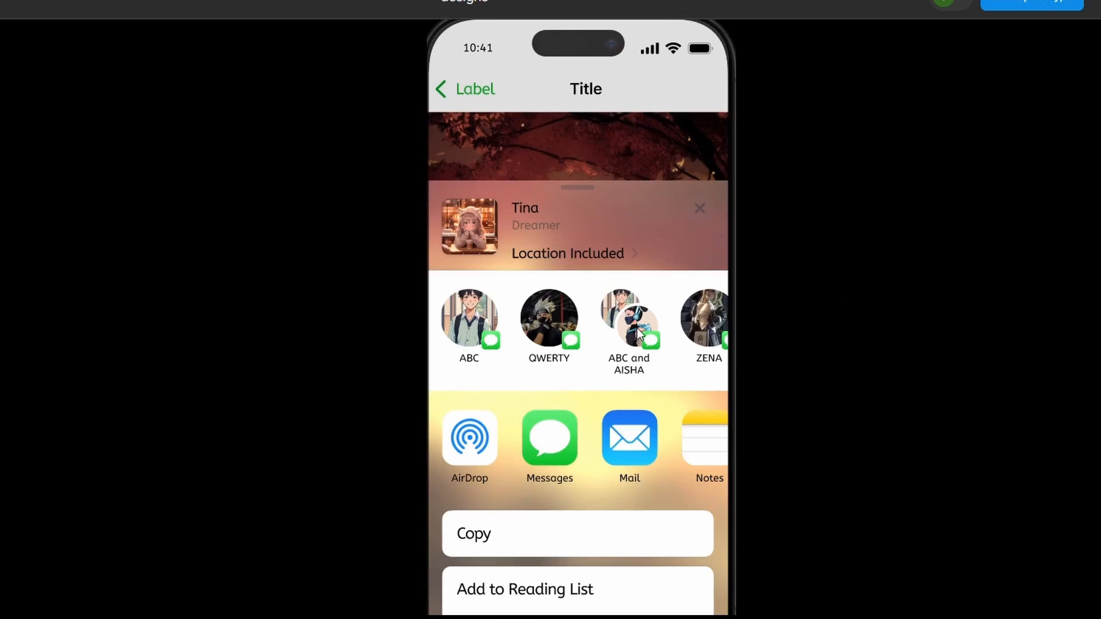
{"action": "left_click_drag", "start_coordinate": [637, 328], "coordinate": [543, 339]}
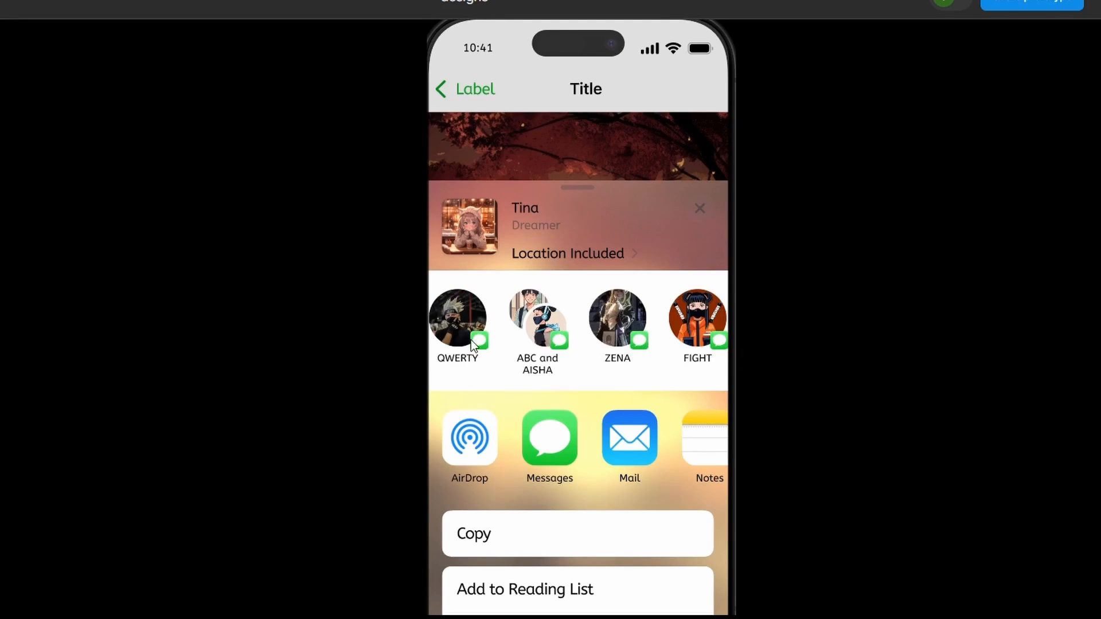
{"action": "left_click_drag", "start_coordinate": [470, 340], "coordinate": [622, 315]}
{"action": "left_click_drag", "start_coordinate": [689, 318], "coordinate": [519, 326]}
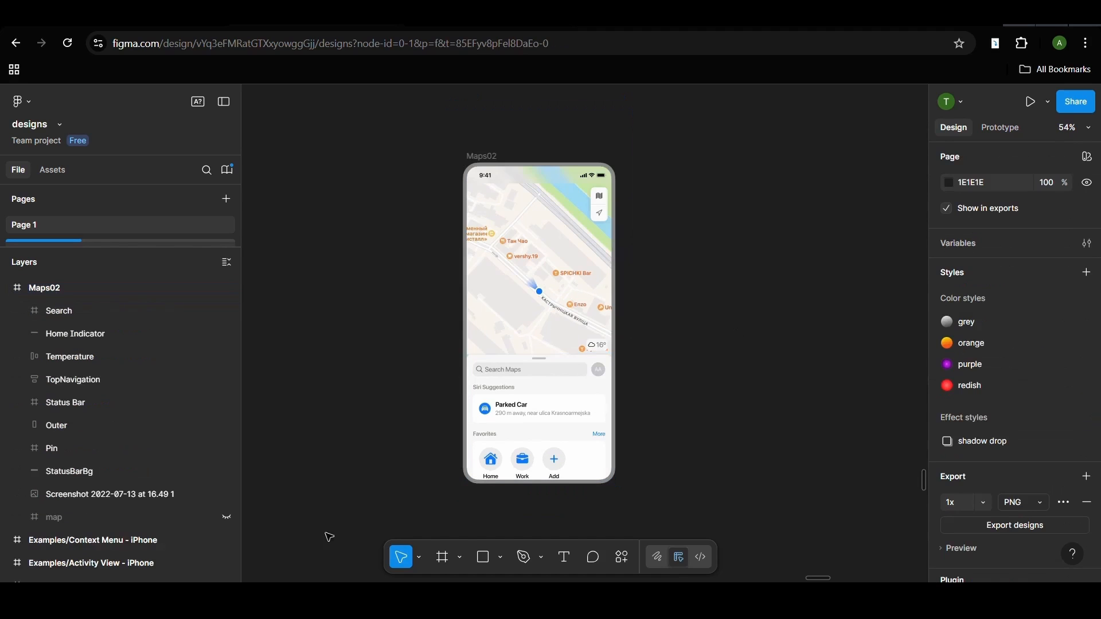
- Wrap the "Screenshot 2022-07-13 at 16.49 1" map image of the Maps02 screen in a new frame
{"action": "left_click", "coordinate": [157, 496]}
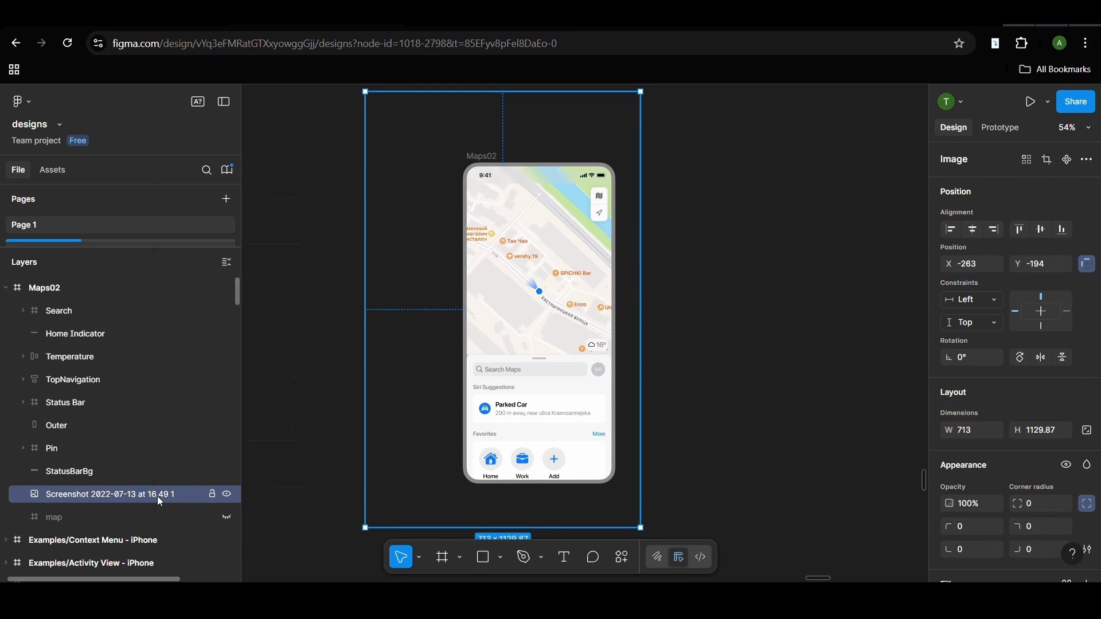
{"action": "right_click", "coordinate": [159, 500]}
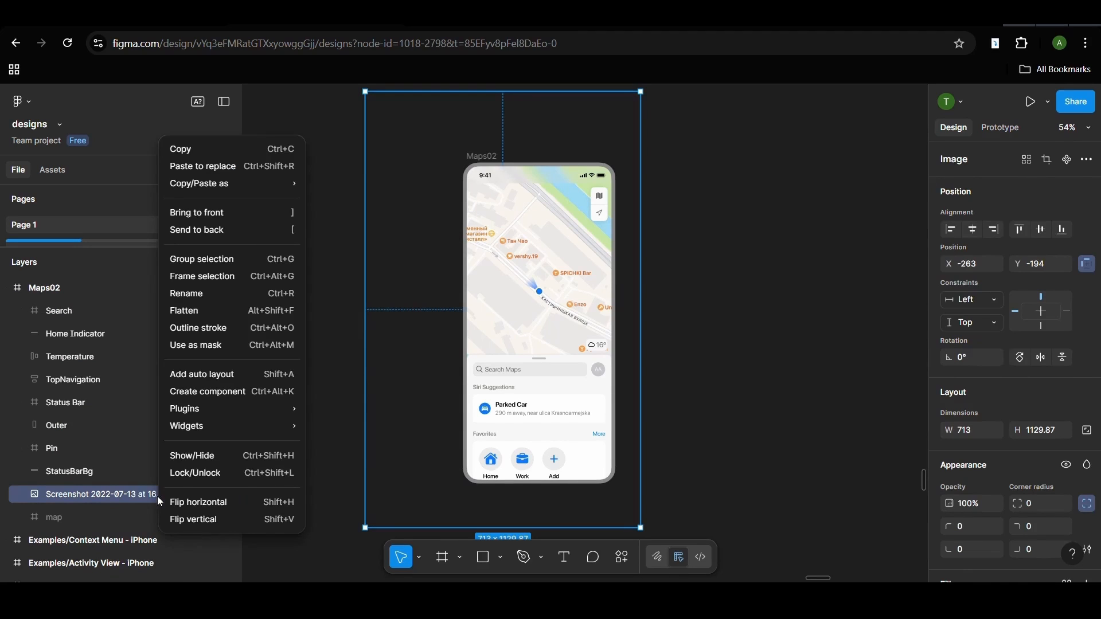
{"action": "left_click", "coordinate": [222, 277]}
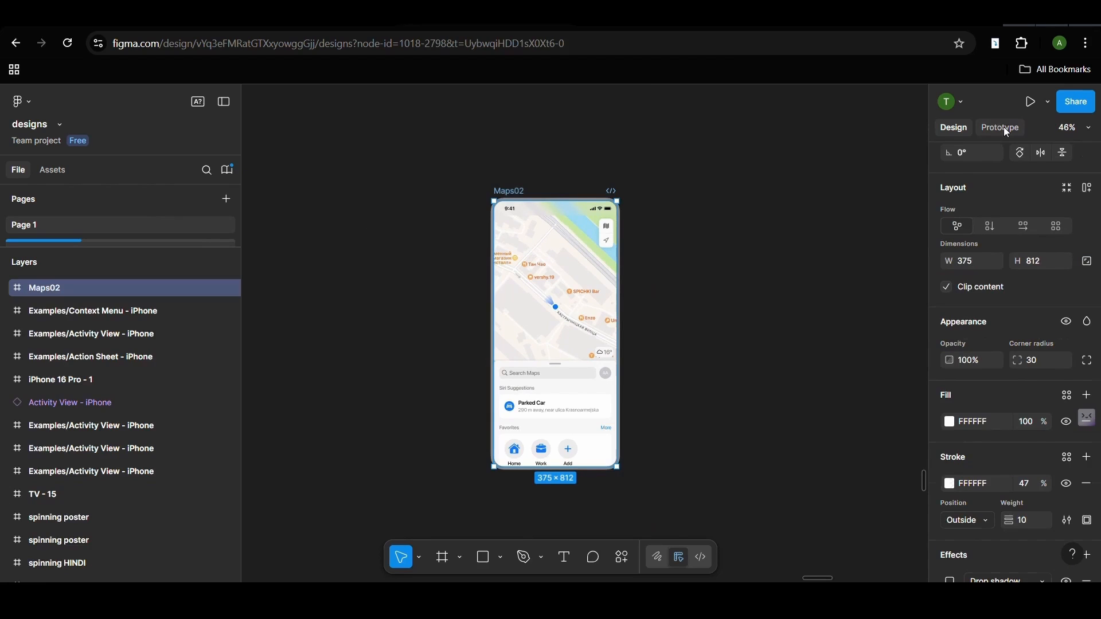
- Set the Maps02 frame's overflow to Both directions and run its prototype
{"action": "left_click", "coordinate": [1006, 130]}
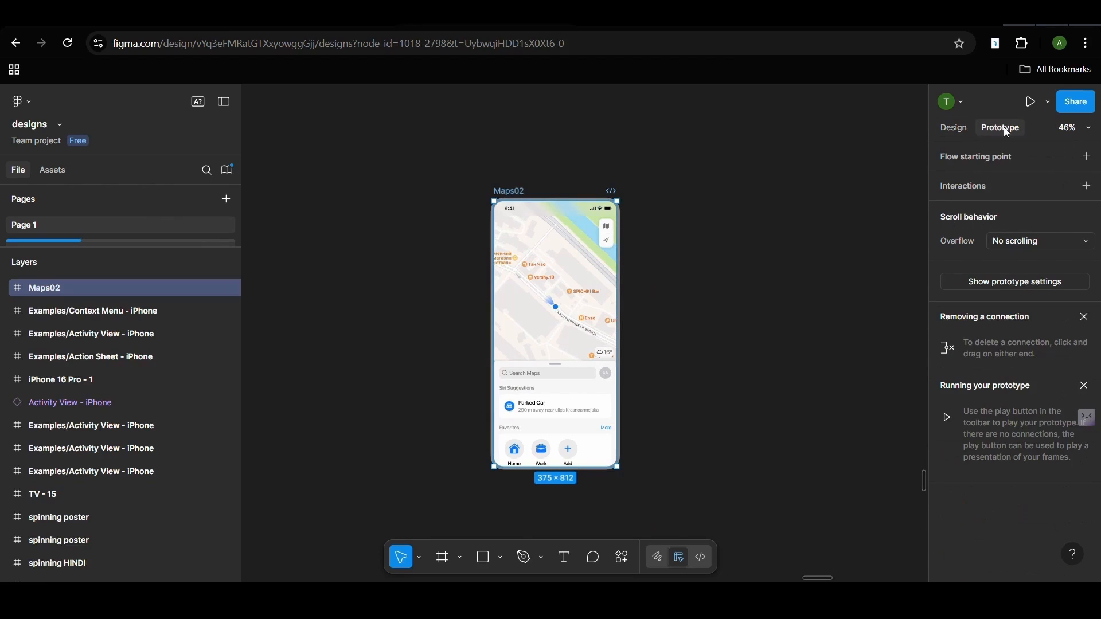
{"action": "left_click", "coordinate": [1019, 242]}
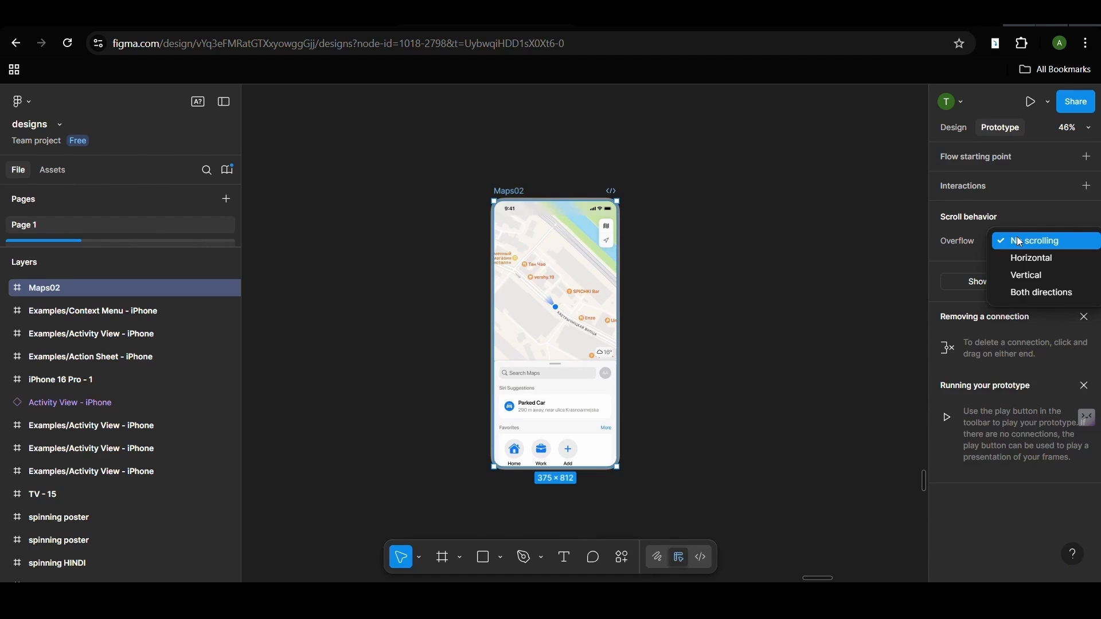
{"action": "left_click", "coordinate": [1026, 294]}
{"action": "left_click", "coordinate": [1023, 289]}
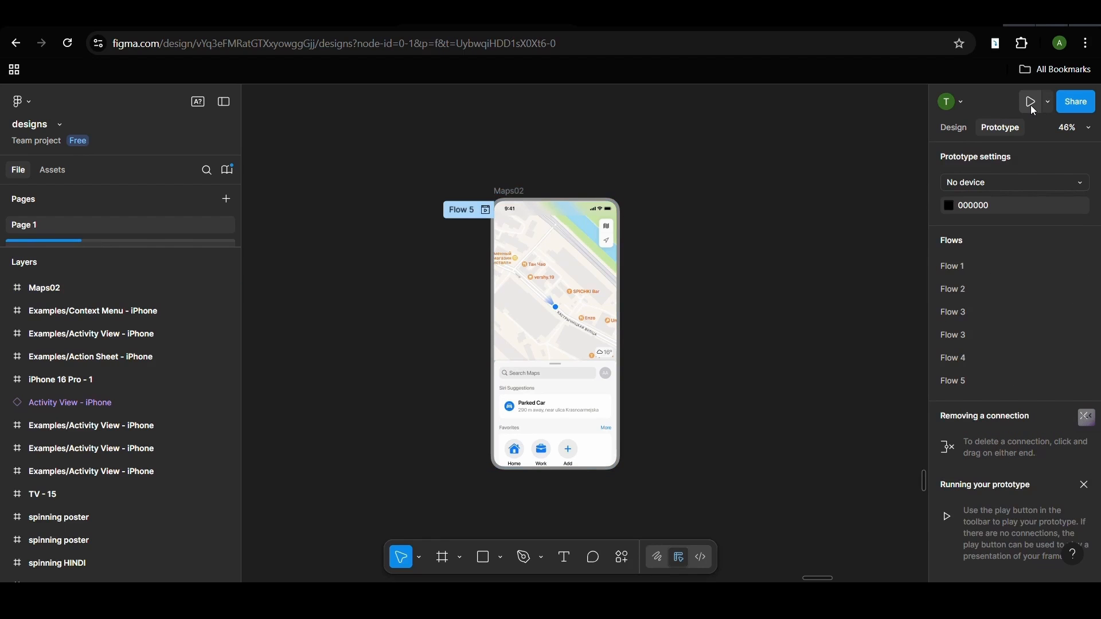
{"action": "left_click", "coordinate": [1030, 103]}
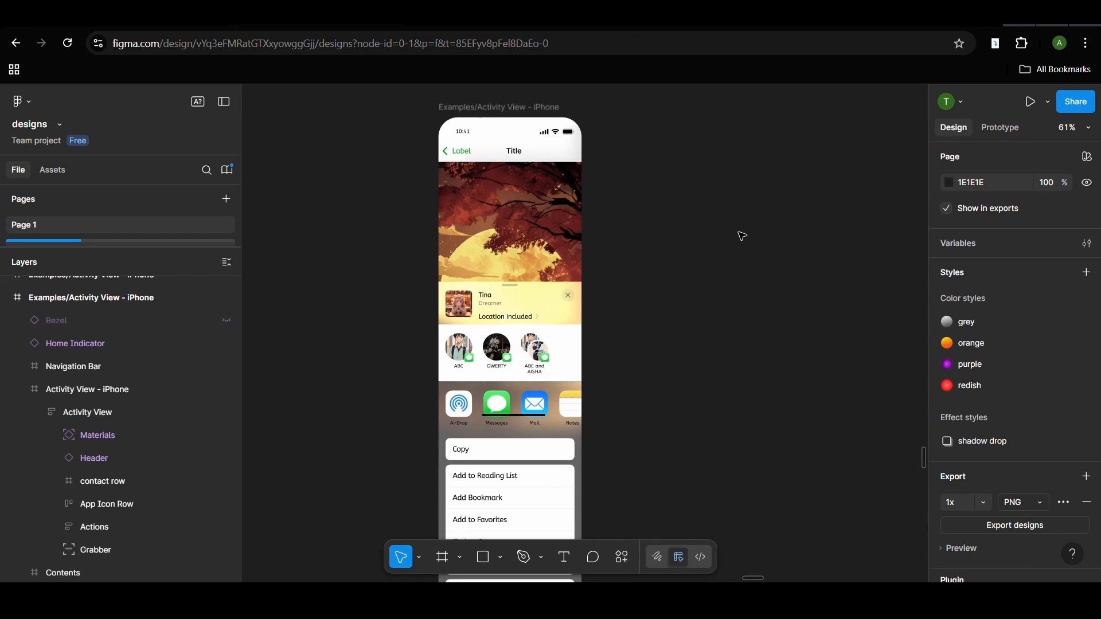
- Set the prototype device of the page to iPhone 13 Pro Max, then reopen the device choices
{"action": "scroll", "coordinate": [512, 298], "scroll_direction": "down", "scroll_amount": 2}
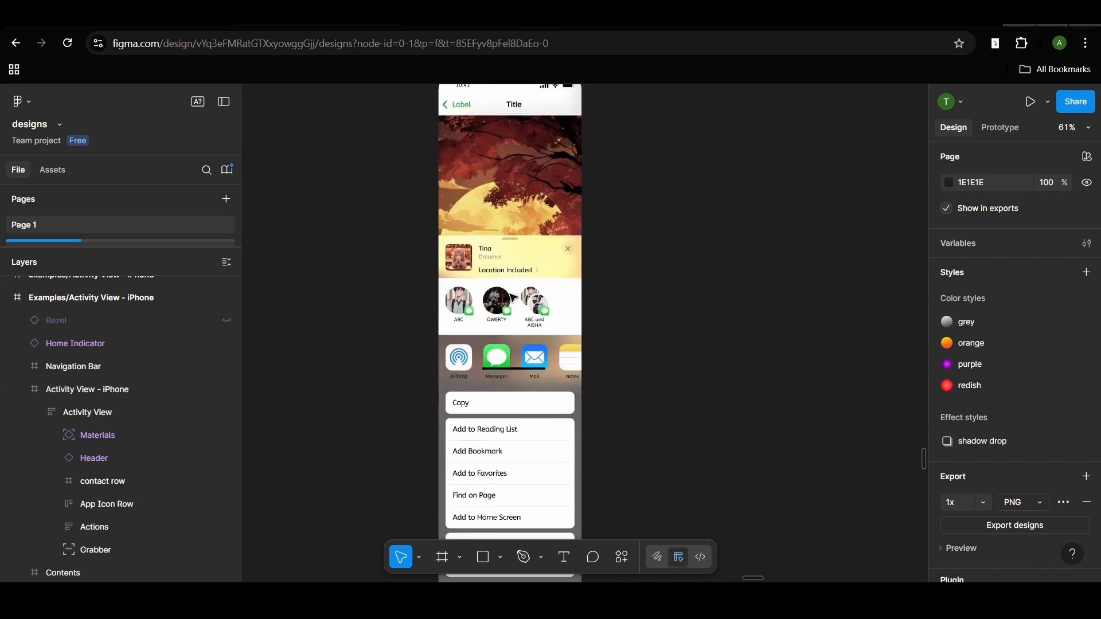
{"action": "scroll", "coordinate": [512, 298], "scroll_direction": "down", "scroll_amount": 4}
{"action": "scroll", "coordinate": [511, 294], "scroll_direction": "up", "scroll_amount": 5}
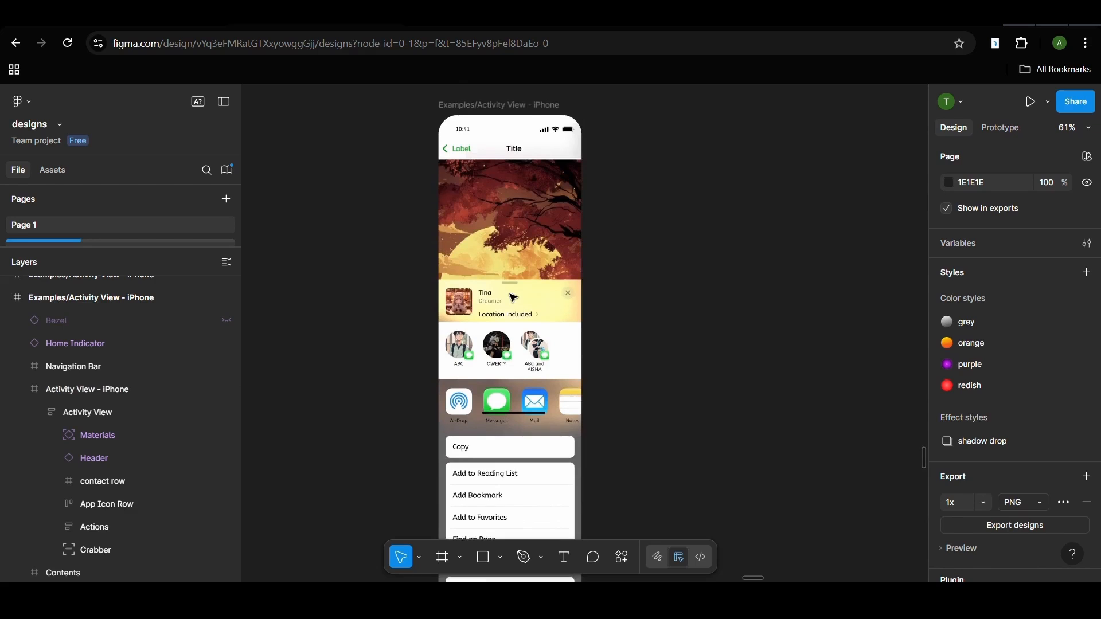
{"action": "scroll", "coordinate": [513, 298], "scroll_direction": "up", "scroll_amount": 1}
{"action": "left_click", "coordinate": [513, 112]}
{"action": "left_click", "coordinate": [998, 128]}
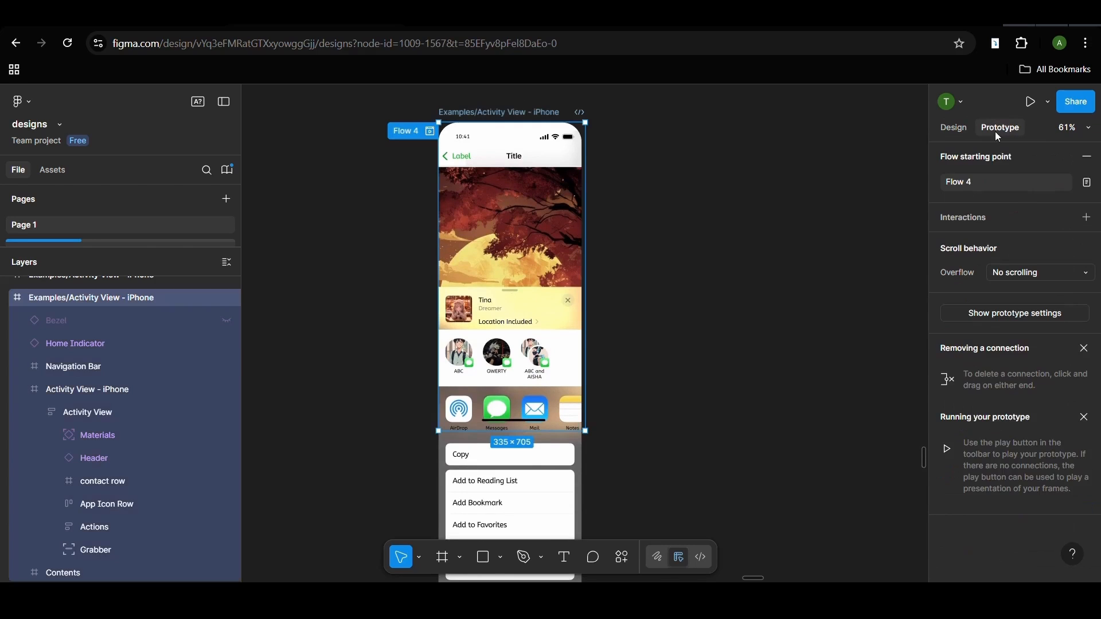
{"action": "left_click", "coordinate": [751, 205]}
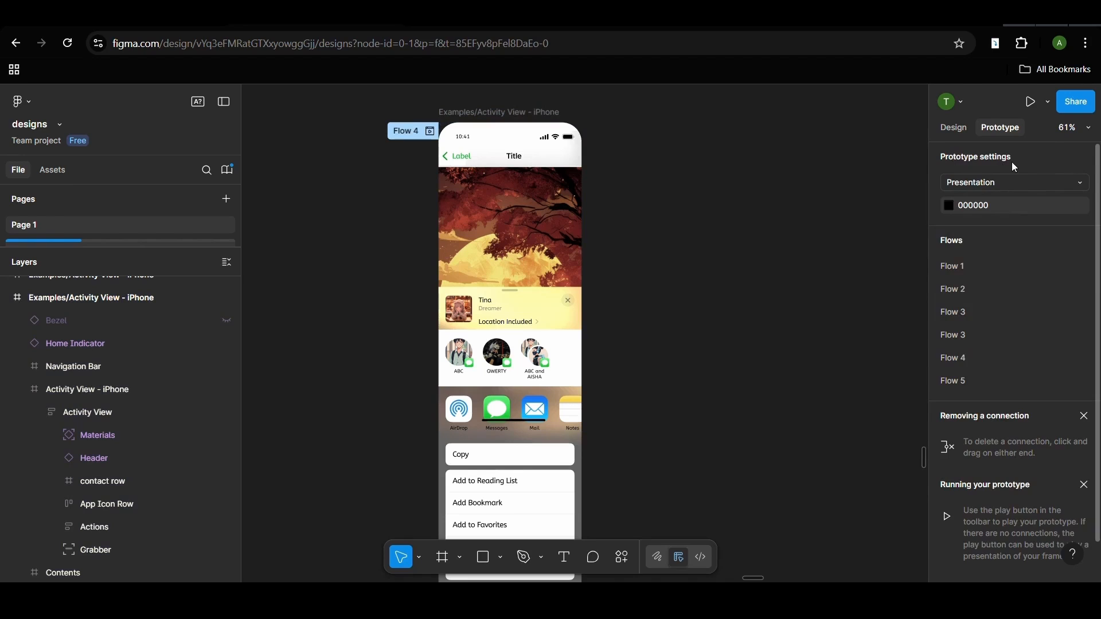
{"action": "left_click", "coordinate": [1015, 182]}
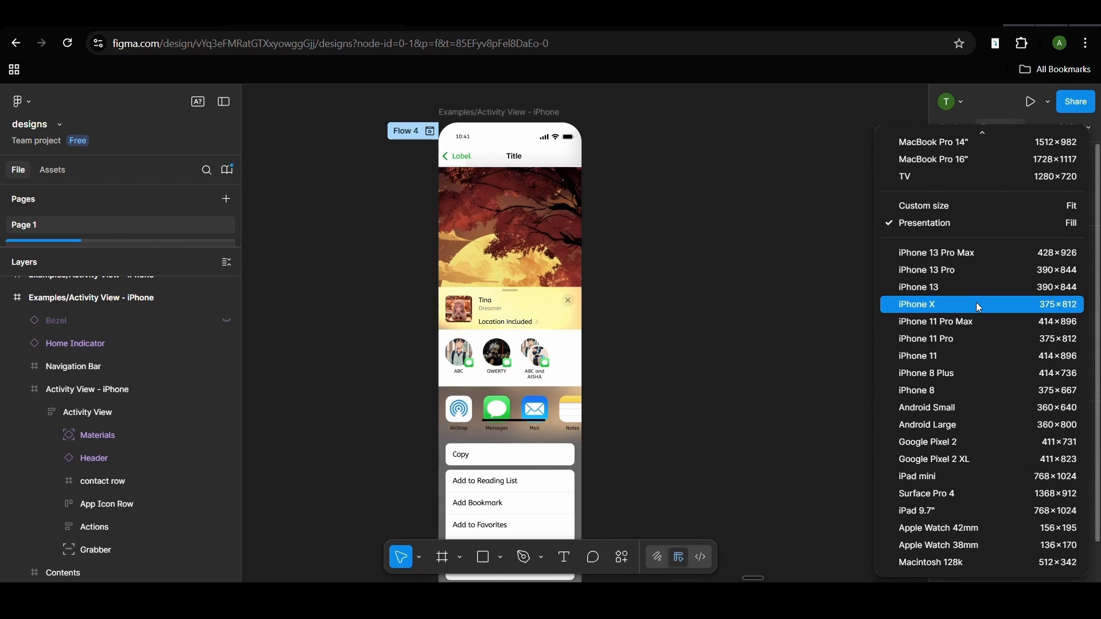
{"action": "left_click", "coordinate": [962, 254]}
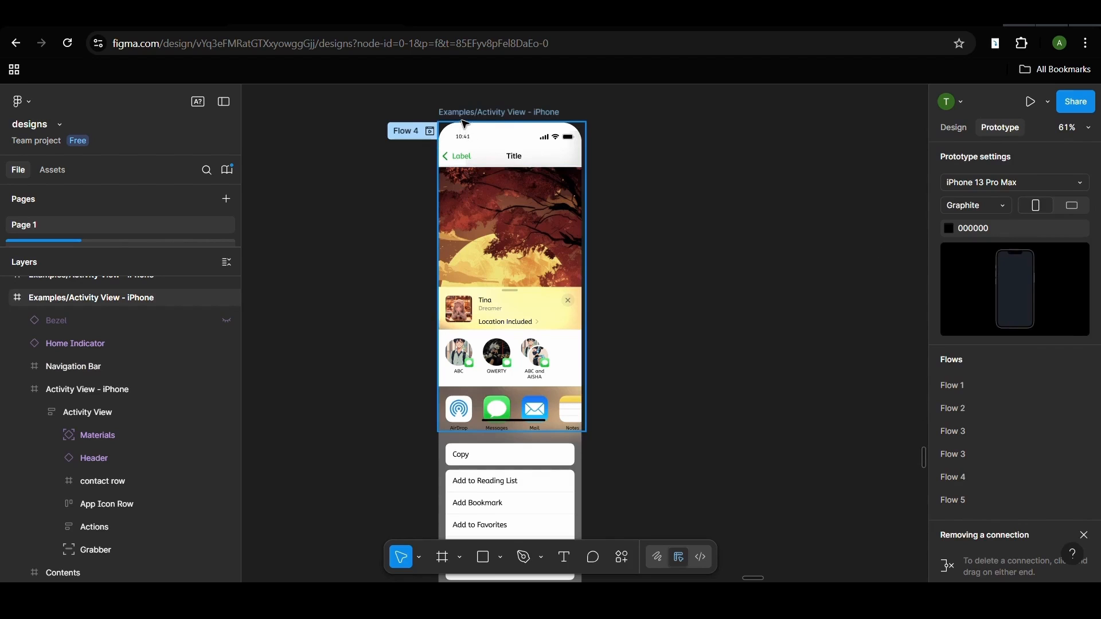
{"action": "left_click", "coordinate": [986, 182]}
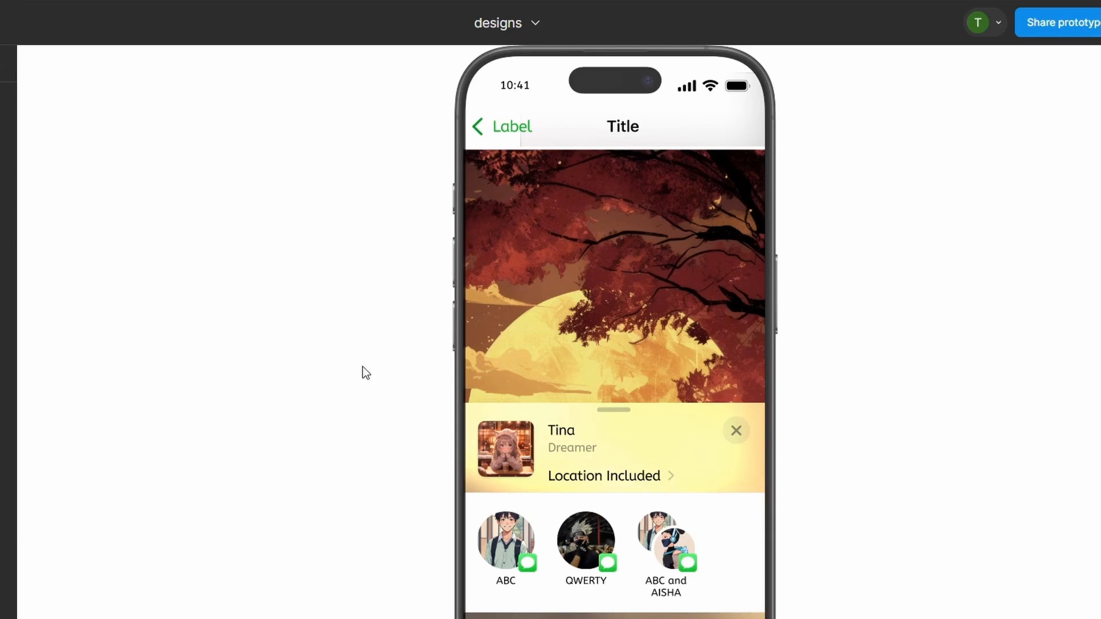
- Examine how the activity view scrolls vertically beneath the phone's title bar in the running prototype
{"action": "scroll", "coordinate": [538, 298], "scroll_direction": "down", "scroll_amount": 5}
{"action": "scroll", "coordinate": [539, 298], "scroll_direction": "up", "scroll_amount": 5}
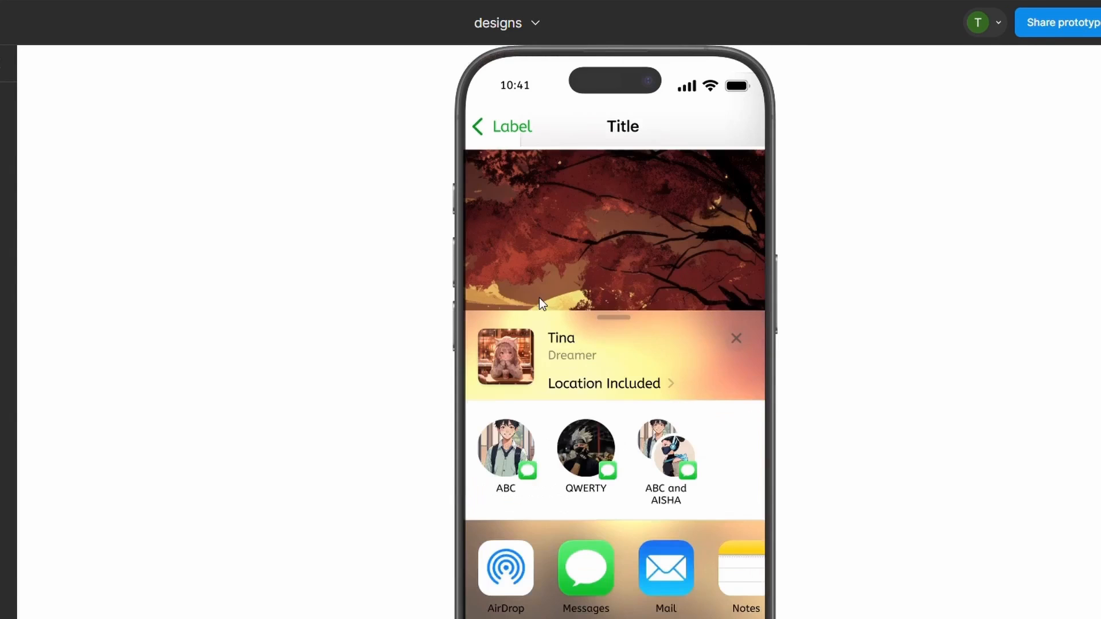
{"action": "scroll", "coordinate": [841, 261], "scroll_direction": "down", "scroll_amount": 1}
{"action": "scroll", "coordinate": [841, 261], "scroll_direction": "up", "scroll_amount": 2}
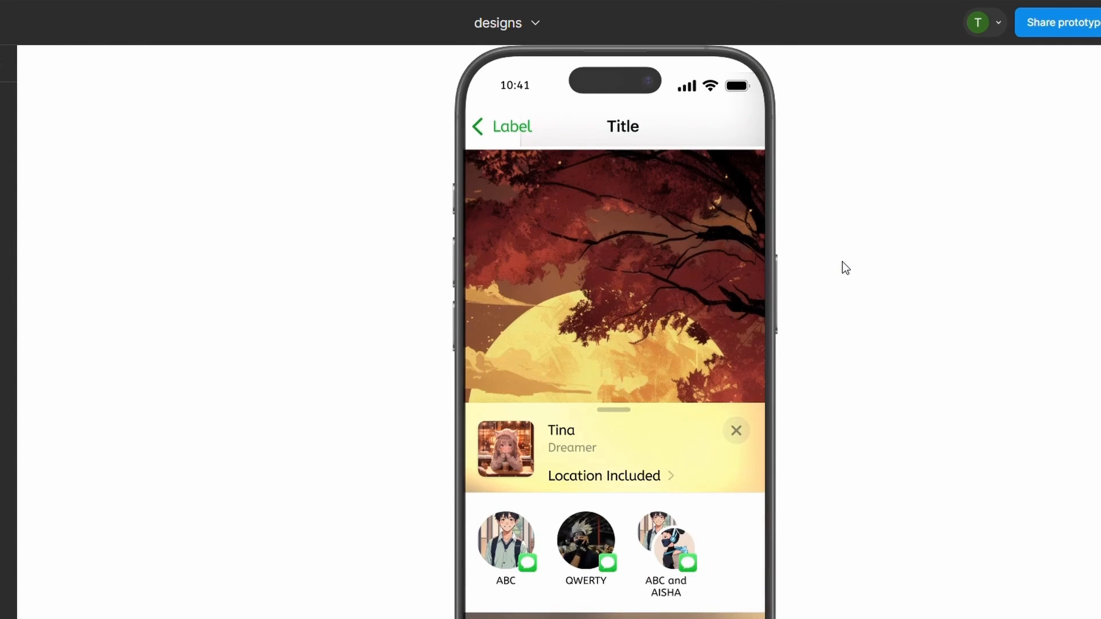
{"action": "scroll", "coordinate": [714, 285], "scroll_direction": "down", "scroll_amount": 8}
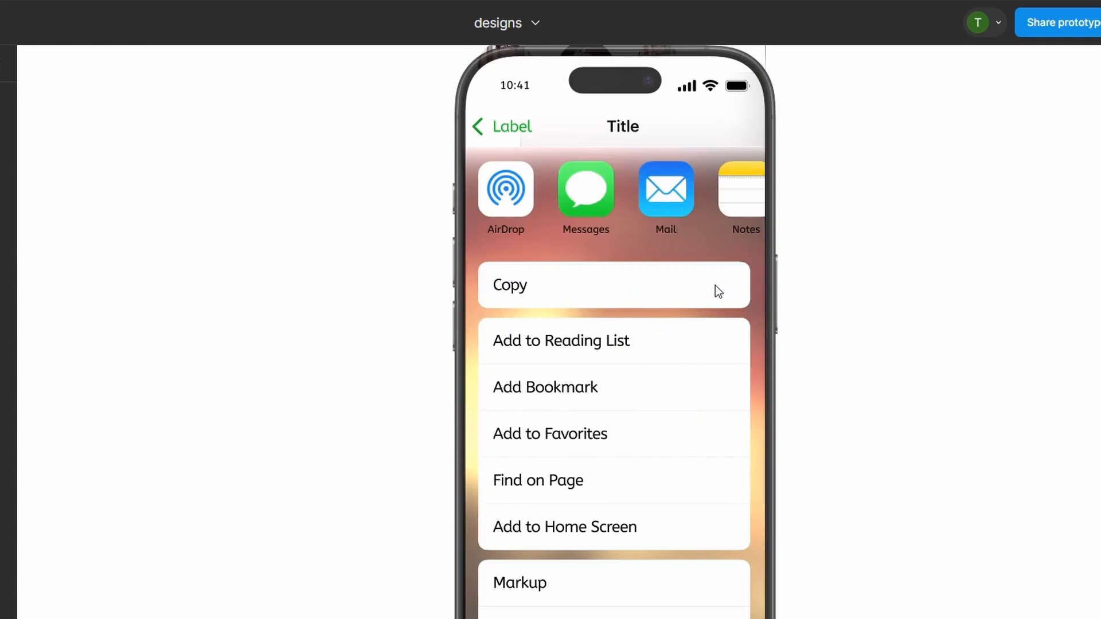